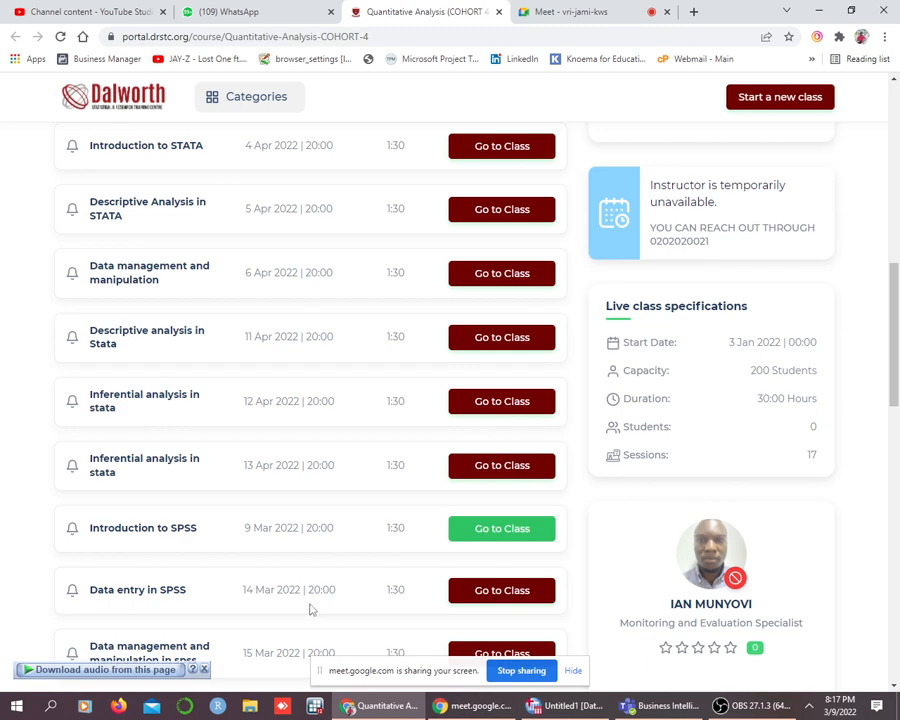
- Look through the Quantitative Analysis course's session schedule and downloadable assignment files on the class portal
scroll(255, 628, down, 5)
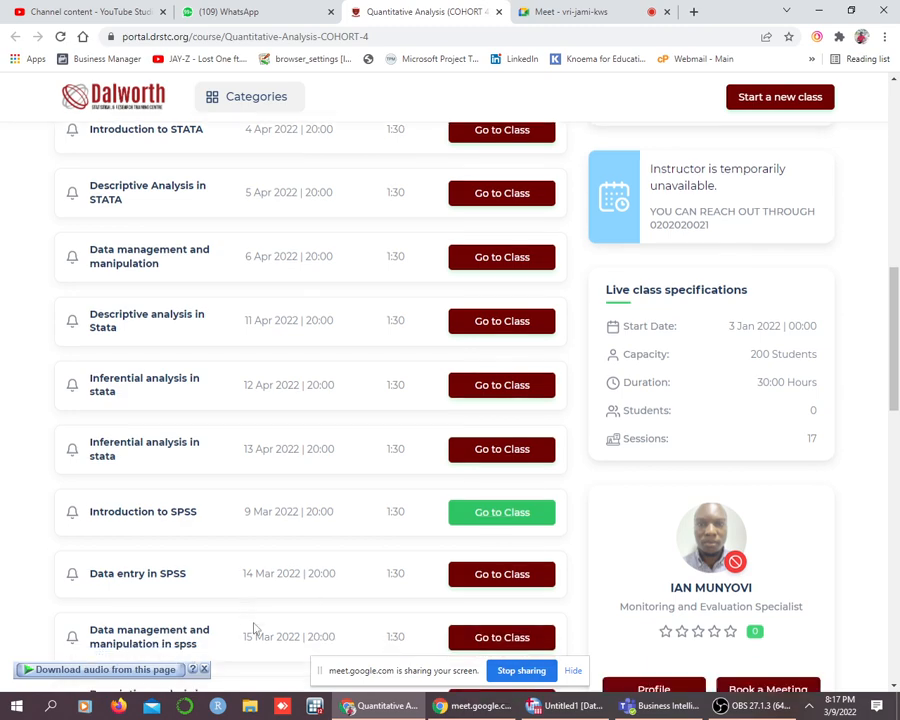
scroll(265, 545, down, 4)
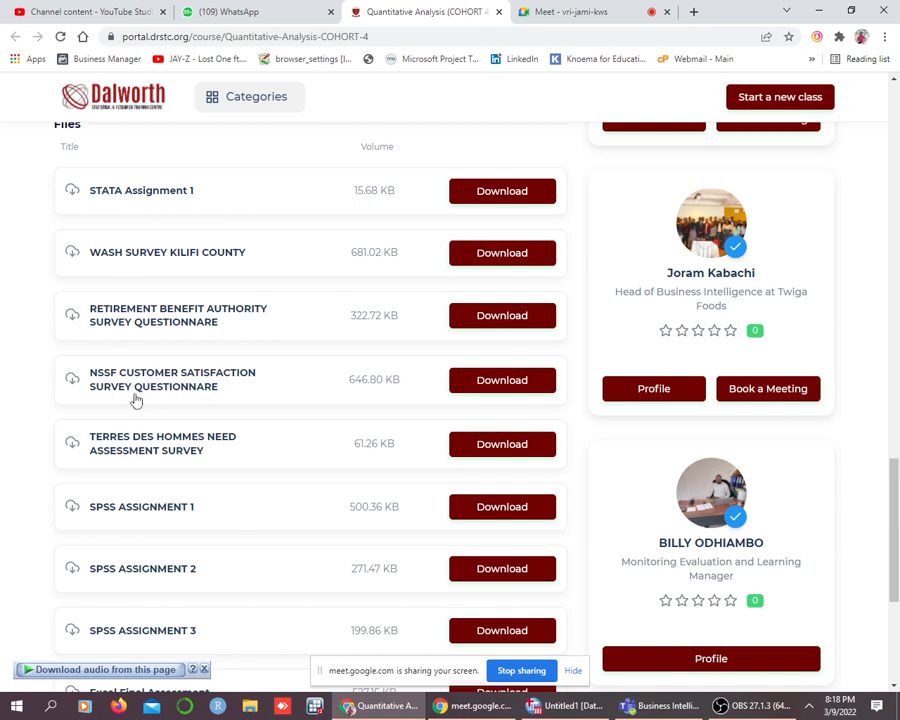
click(600, 11)
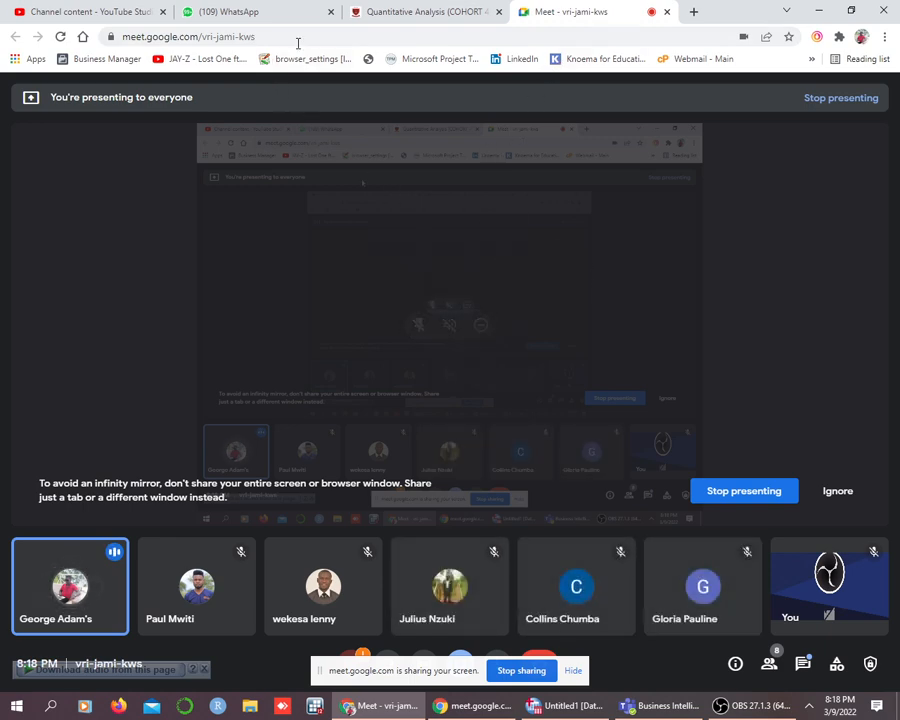
click(436, 18)
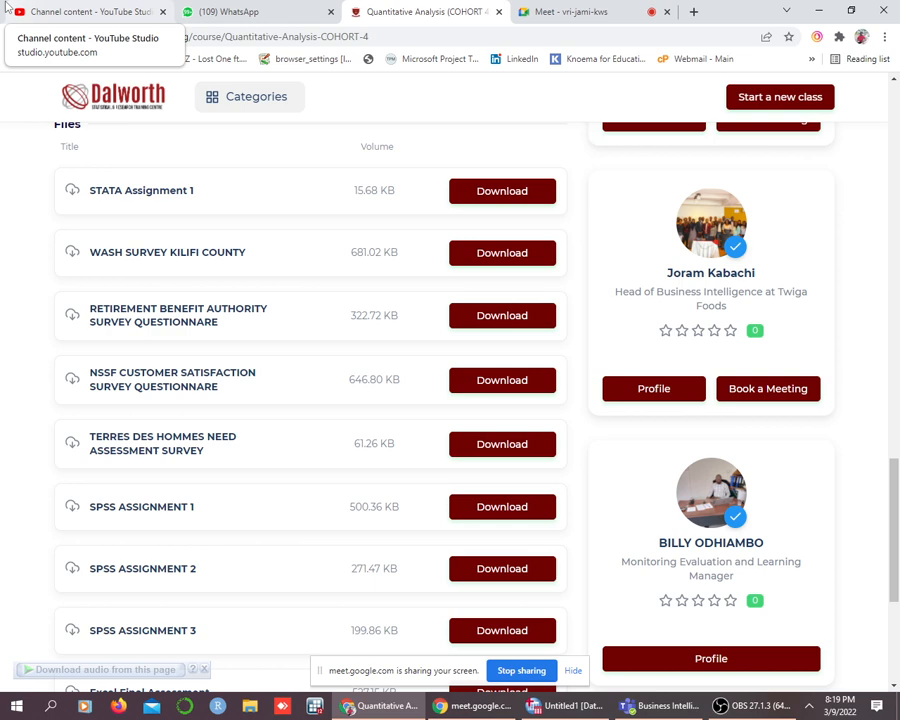
- Minimize the open windows to reach the desktop and open the SPSS folder under training > UoN TRAINING
click(822, 12)
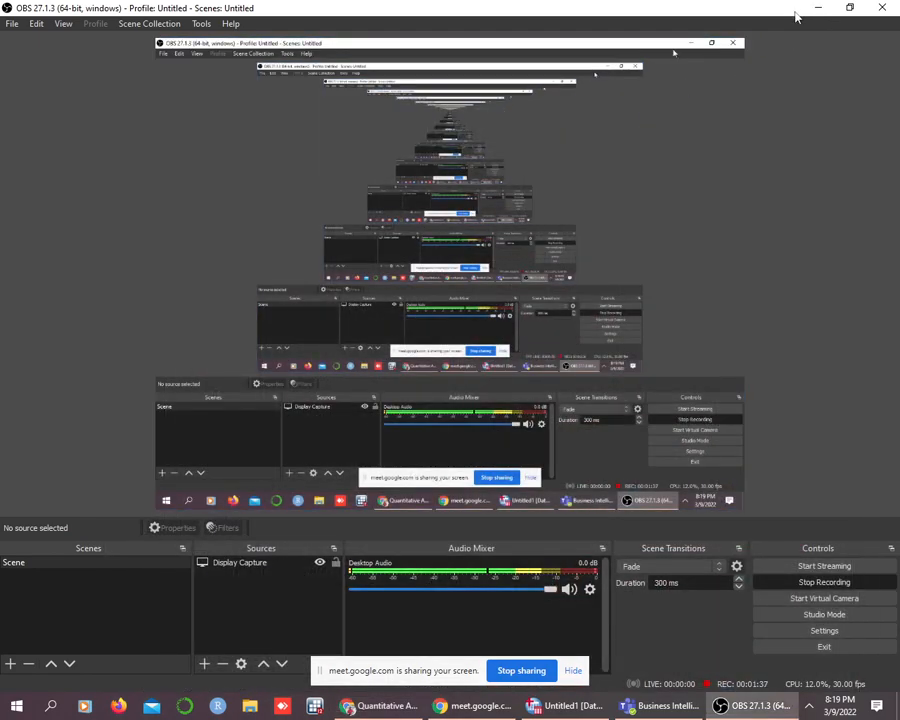
click(822, 12)
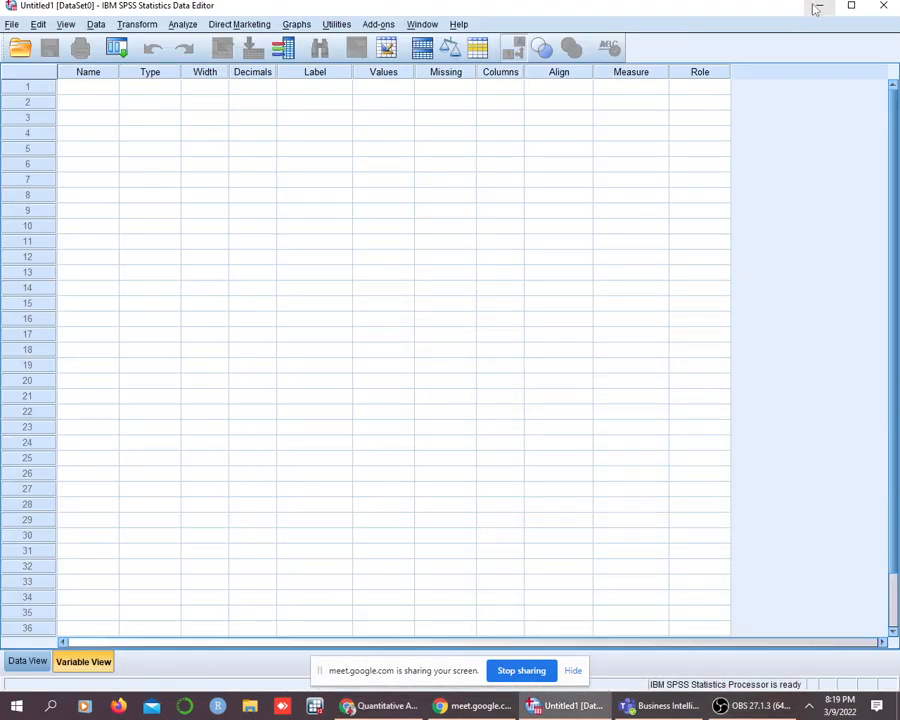
click(818, 8)
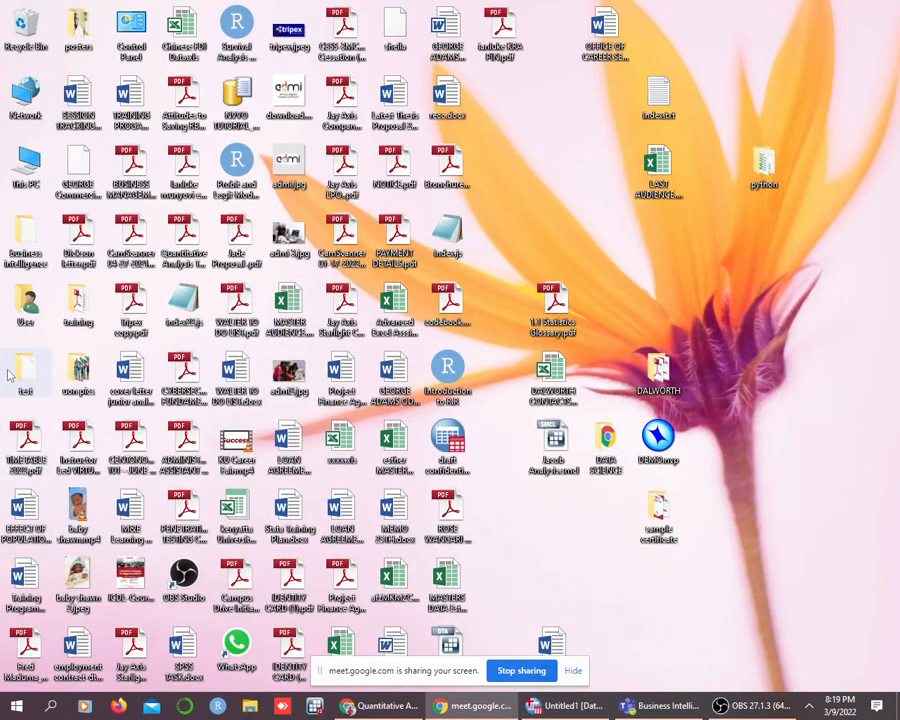
double_click(77, 312)
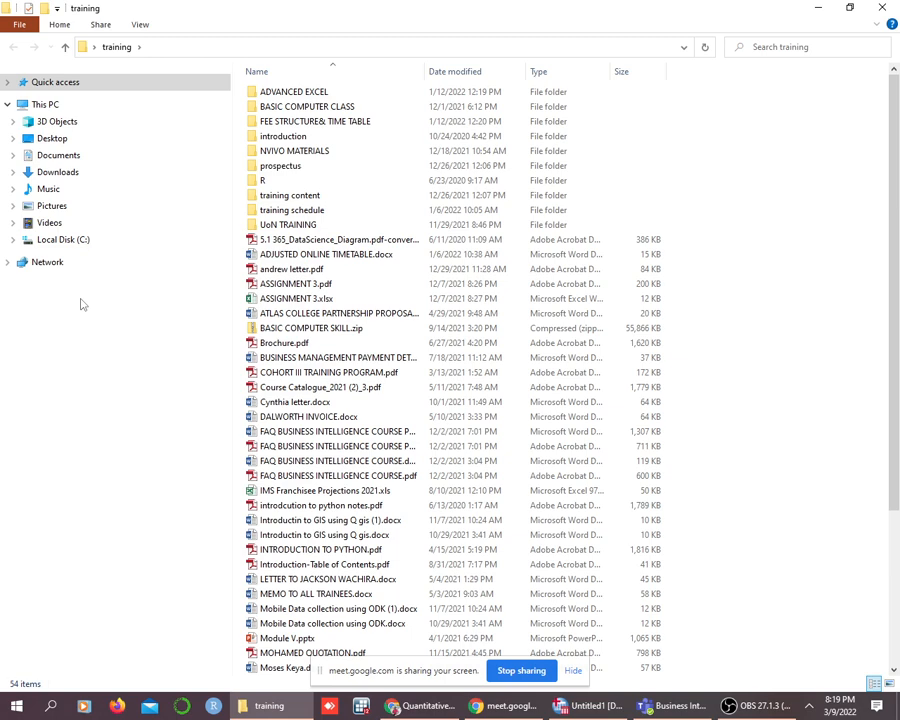
double_click(287, 226)
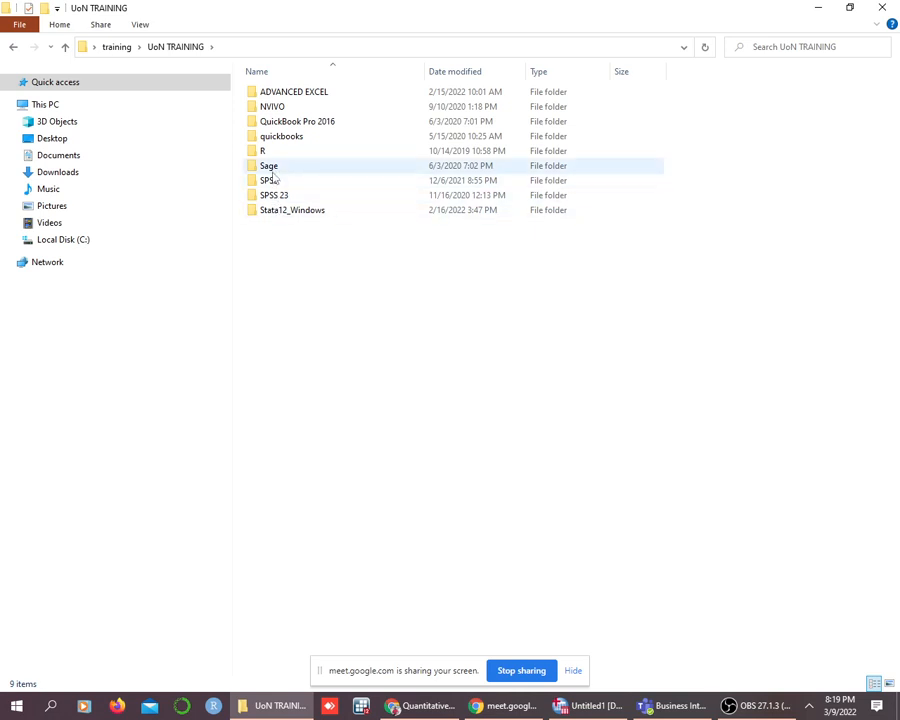
double_click(269, 180)
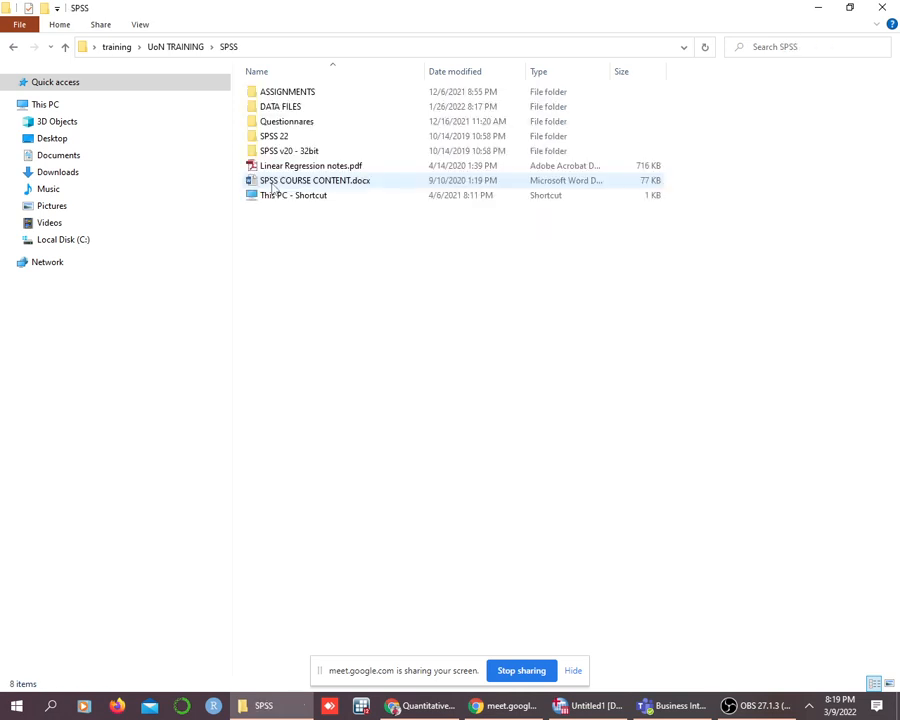
- Open NSSF CSS tool - contributor.docx from the Questionnares folder, close the document recovery list, and view Section A
click(270, 126)
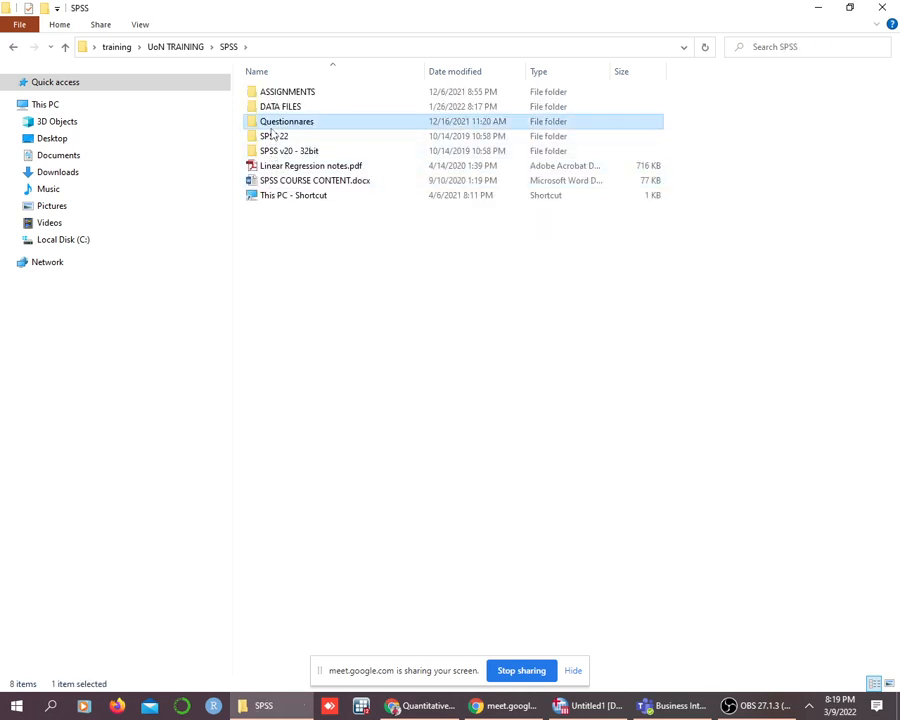
click(269, 124)
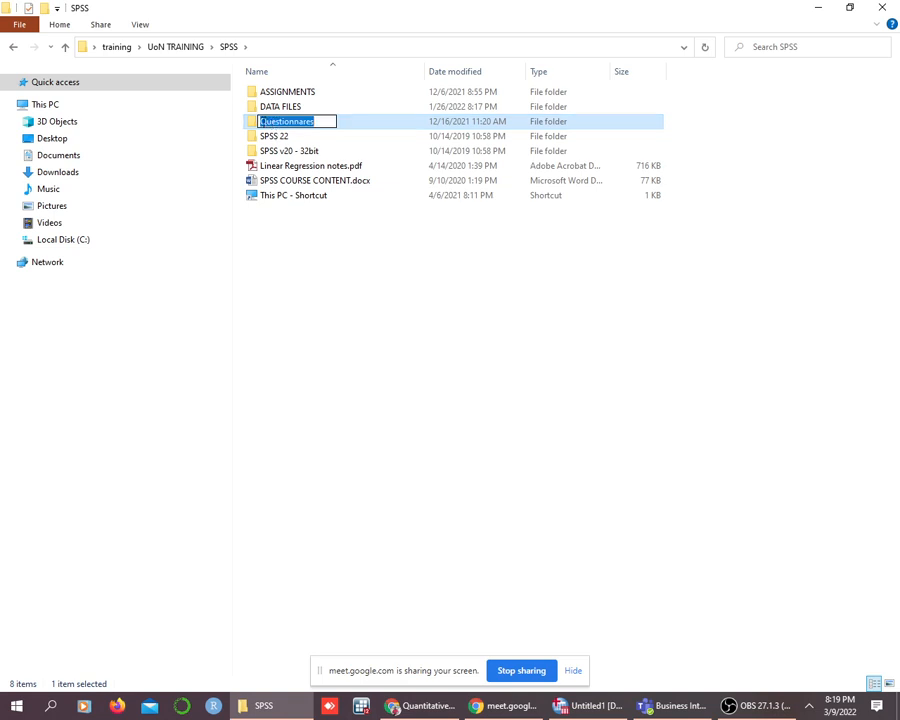
double_click(257, 124)
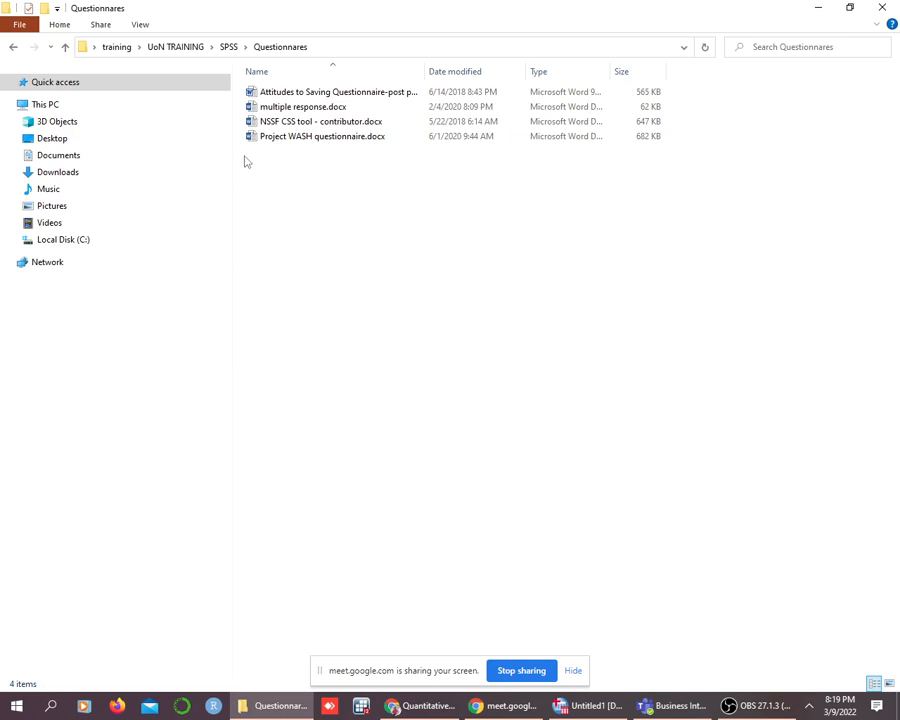
double_click(304, 121)
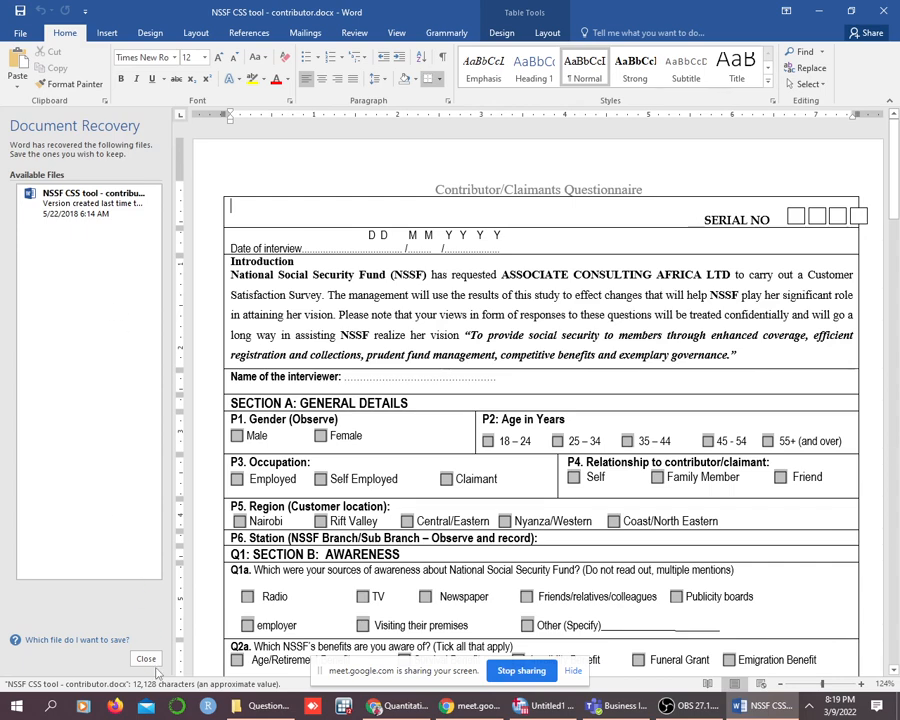
click(146, 660)
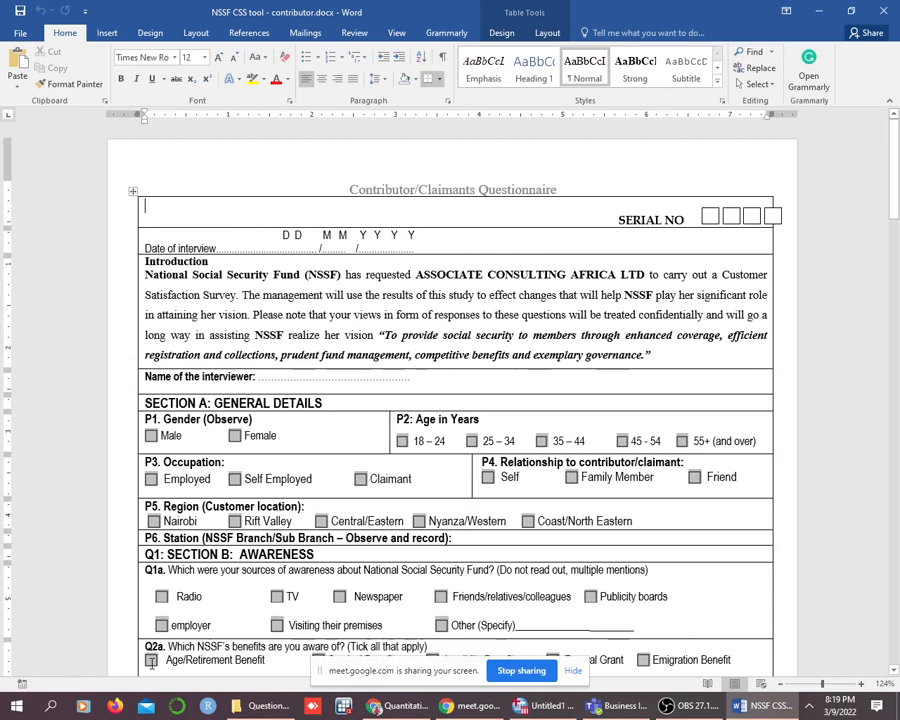
scroll(160, 390, down, 2)
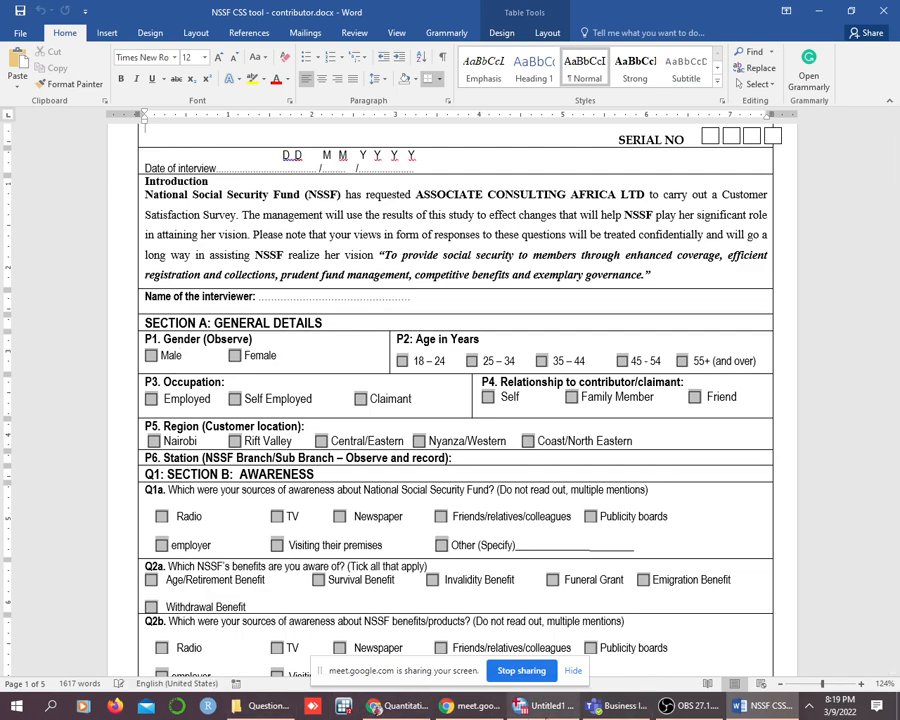
- Switch to the SPSS Data Editor and name the first variable gender
click(545, 705)
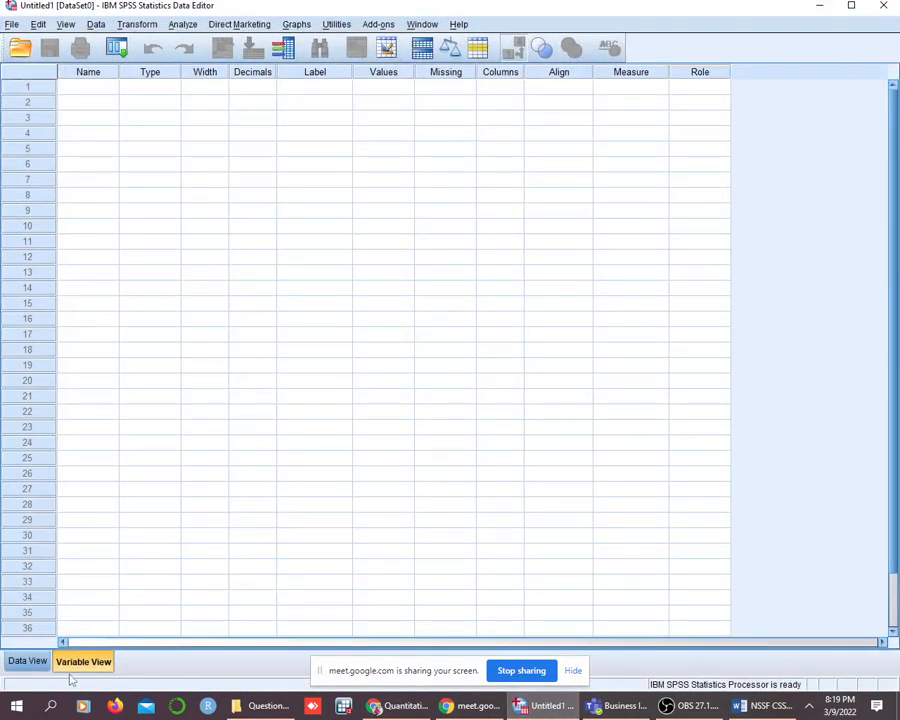
click(76, 89)
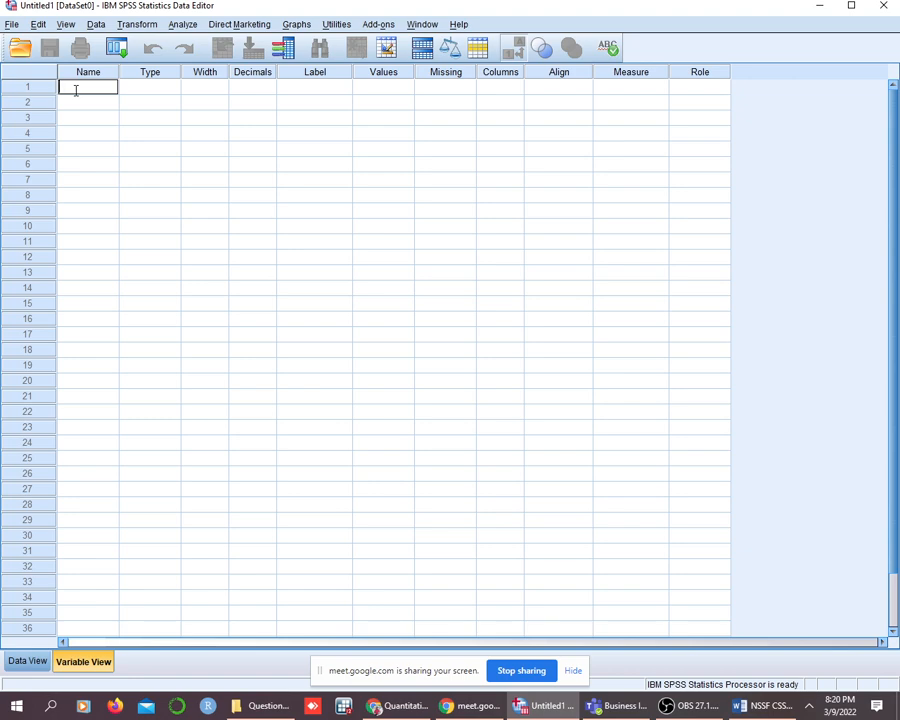
text(gender)
key(BackSpace)
key(BackSpace)
key(BackSpace)
key(BackSpace)
key(BackSpace)
key(BackSpace)
text(G)
key(BackSpace)
text(gender)
- Keep the gender variable's type as Numeric, with 0 decimals and the label gender
click(168, 94)
click(170, 95)
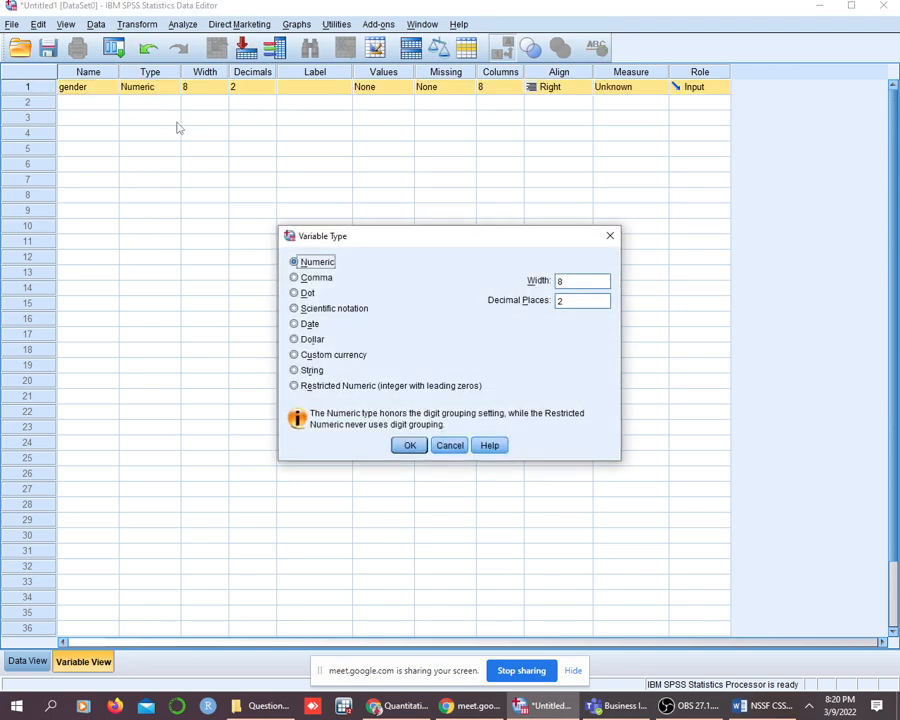
click(408, 447)
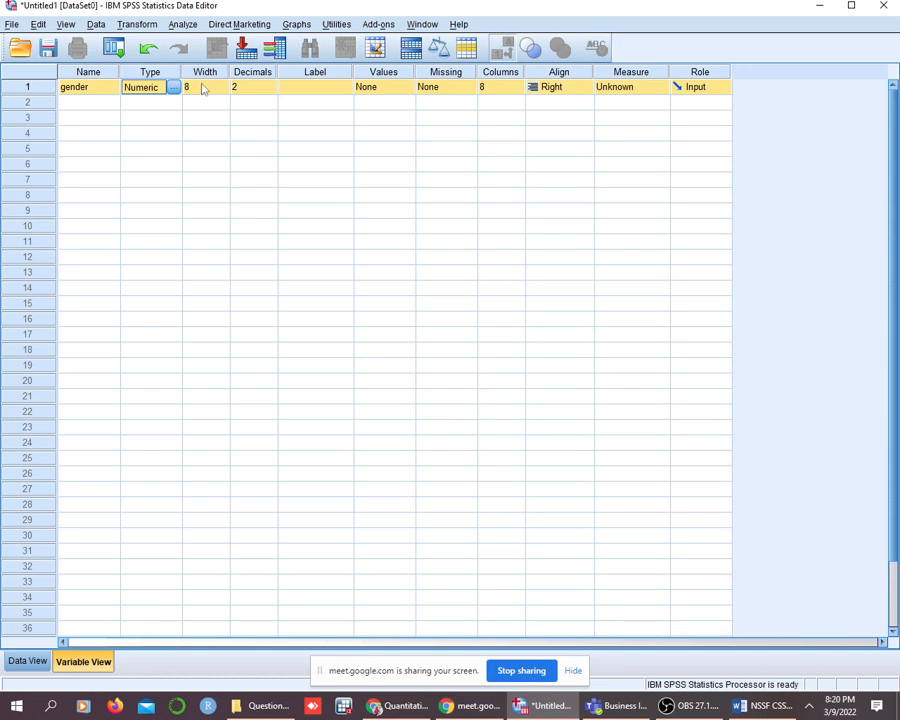
click(243, 87)
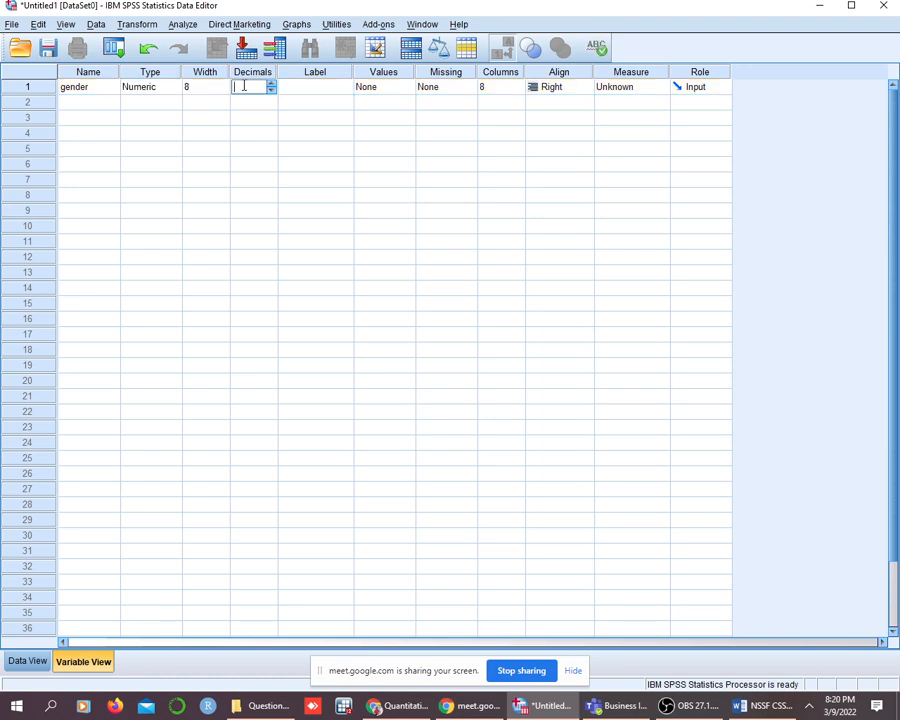
text(0)
click(297, 88)
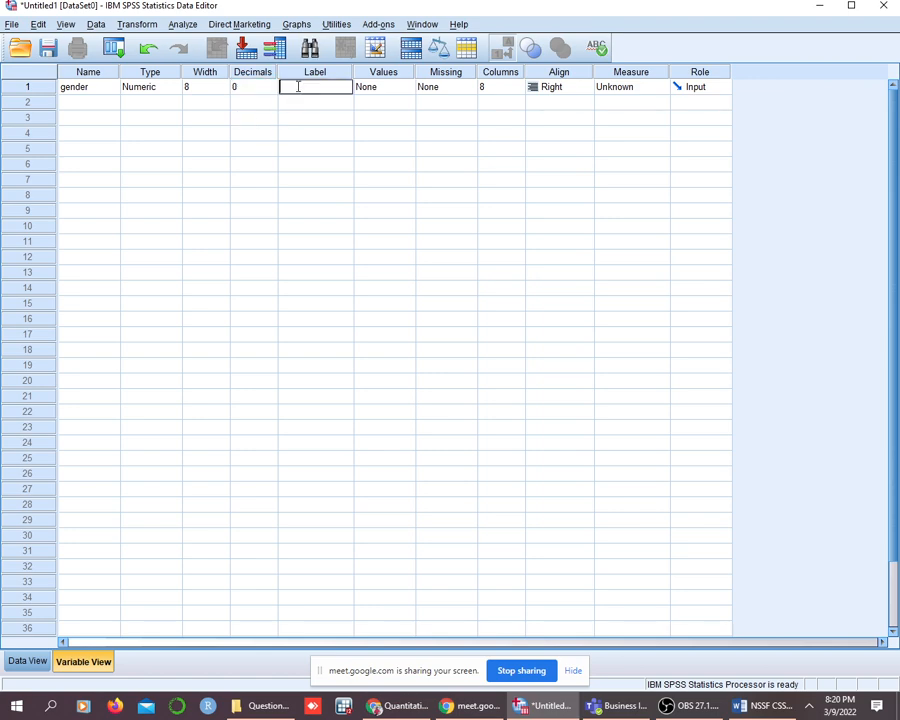
text(gender)
- Add the value label 1 = male to the gender variable
click(410, 89)
click(407, 87)
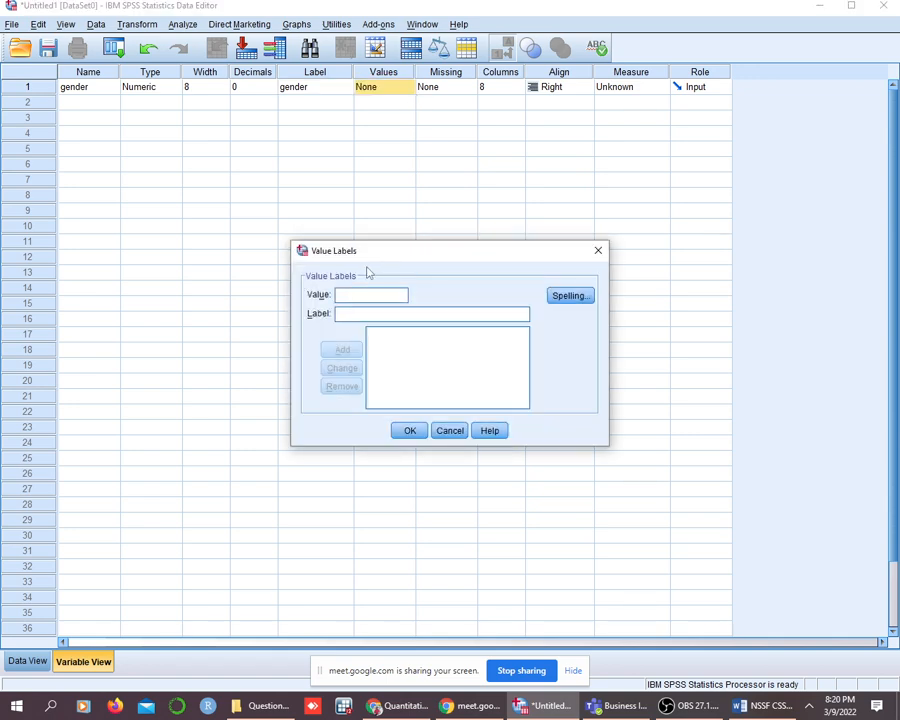
text(1)
key(Tab)
text(y)
key(BackSpace)
text(ma)
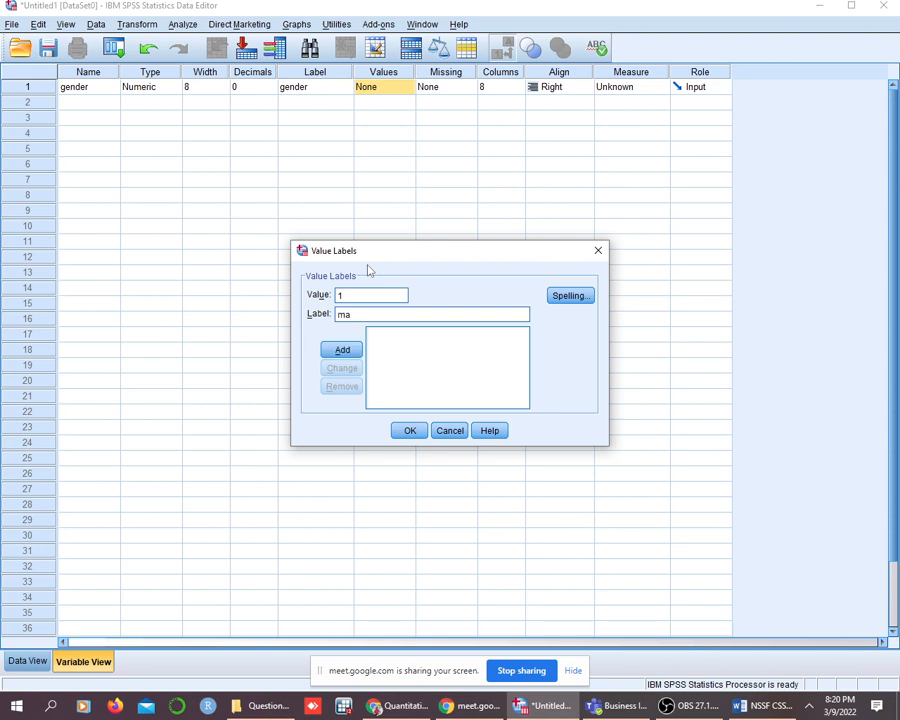
text(le)
click(340, 350)
- Add the value label 2 = female to gender, and set its measure to Nominal
text(2)
key(Tab)
text(female)
click(341, 352)
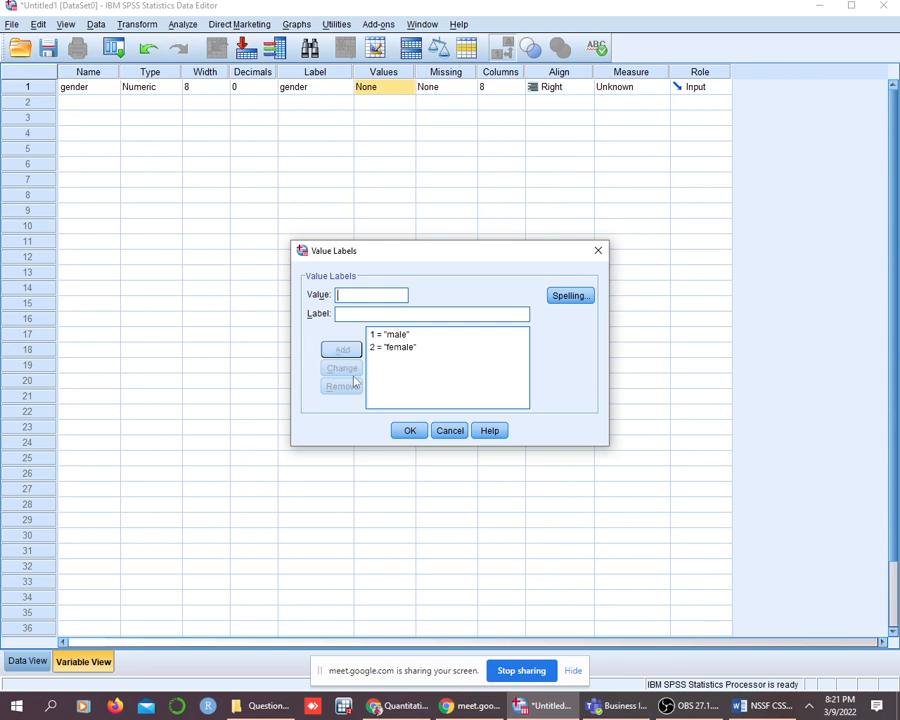
click(410, 429)
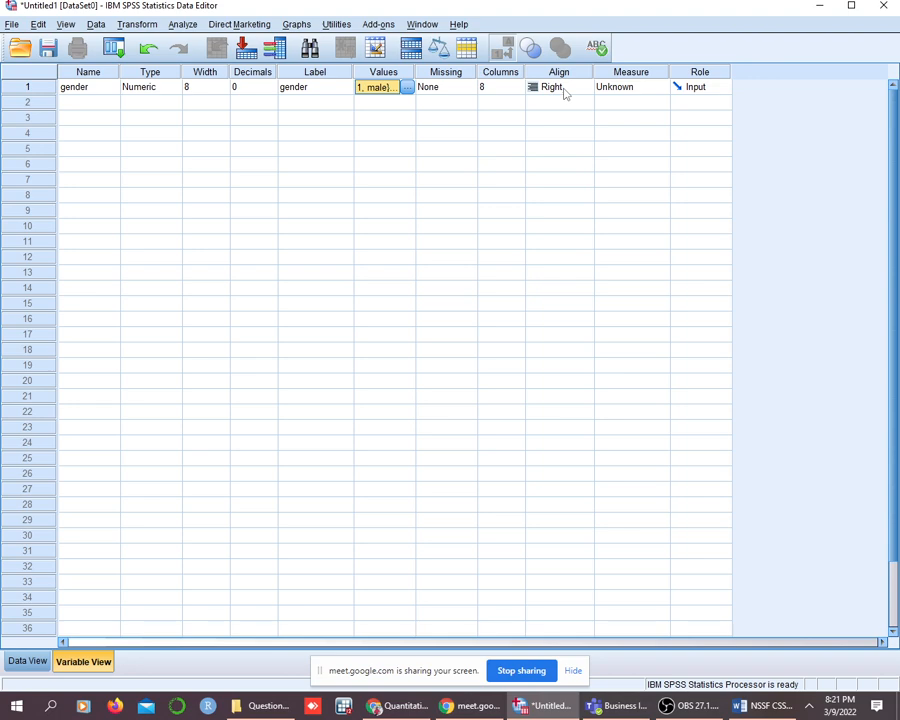
click(634, 90)
click(630, 131)
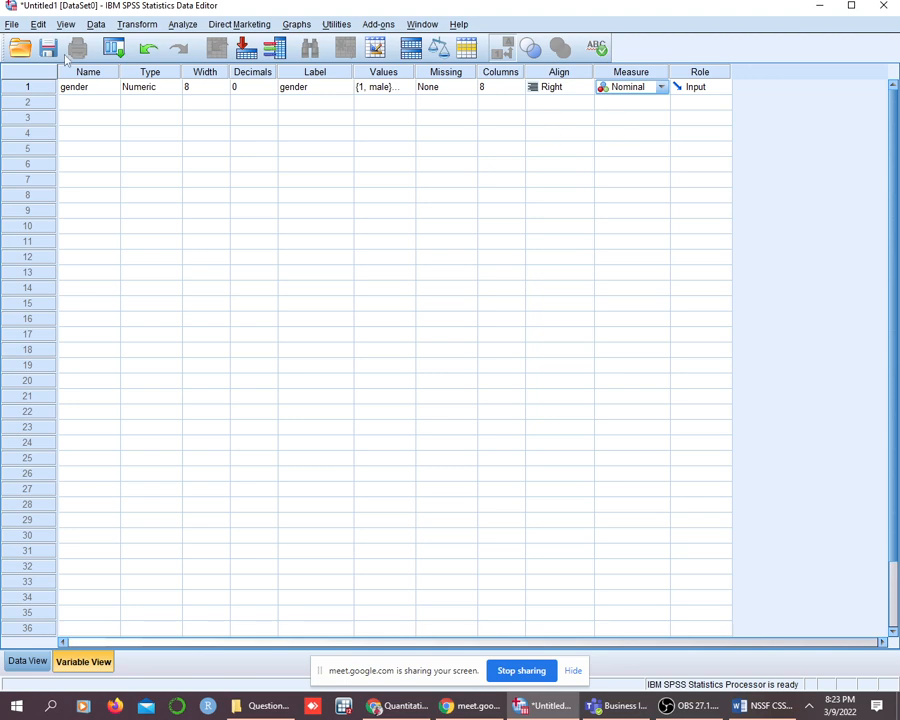
- Check the questionnaire's next question in Word, return to SPSS, and name the second variable age
click(73, 102)
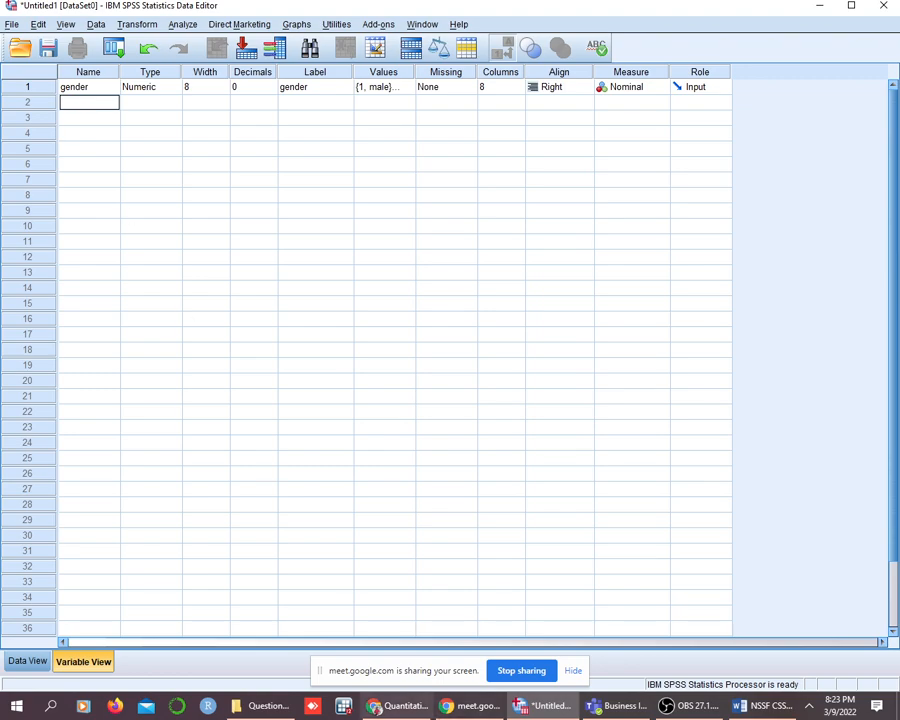
click(762, 705)
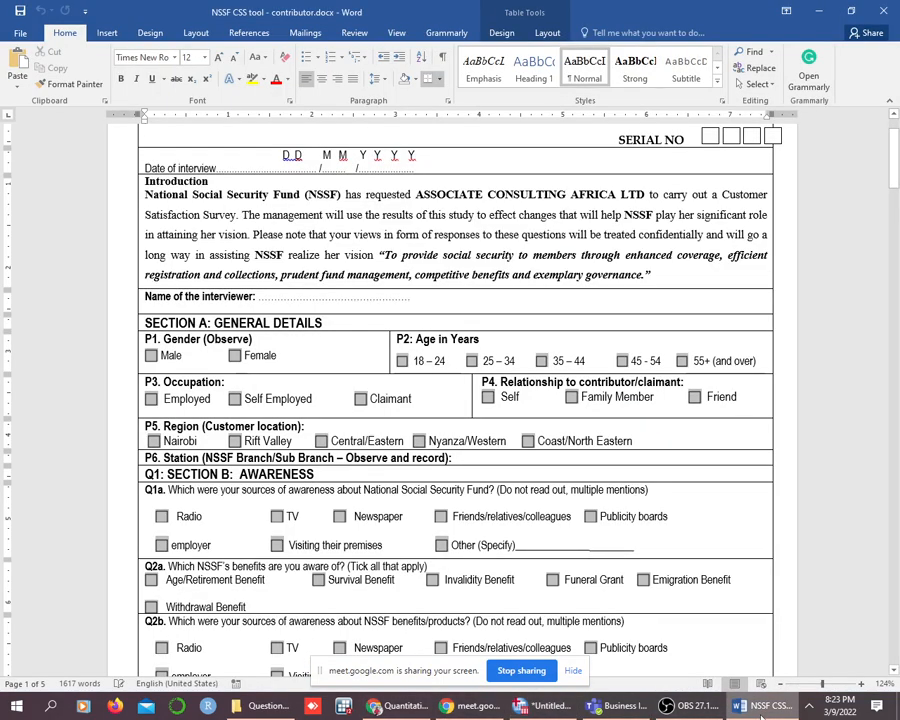
click(762, 705)
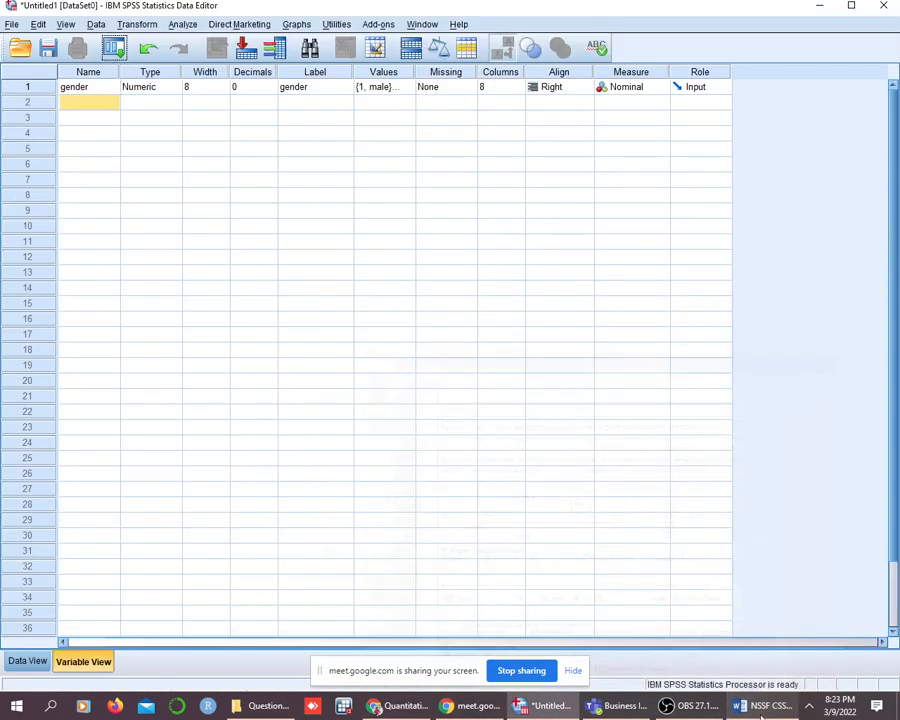
click(68, 108)
text(age)
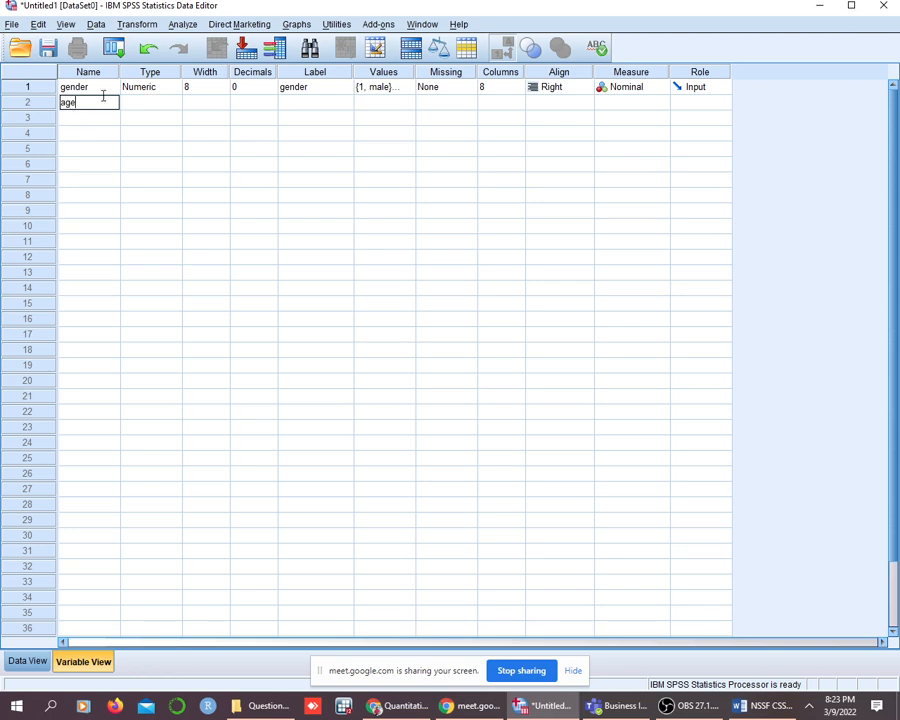
key(Return)
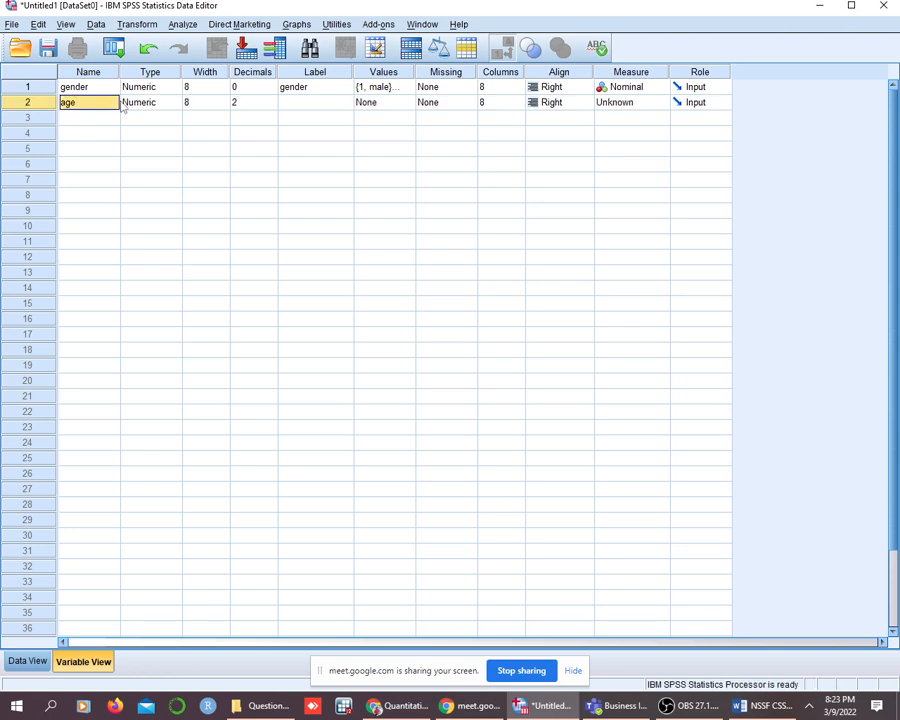
- Set the age variable's decimals to 0 and its label to Age in years
click(243, 104)
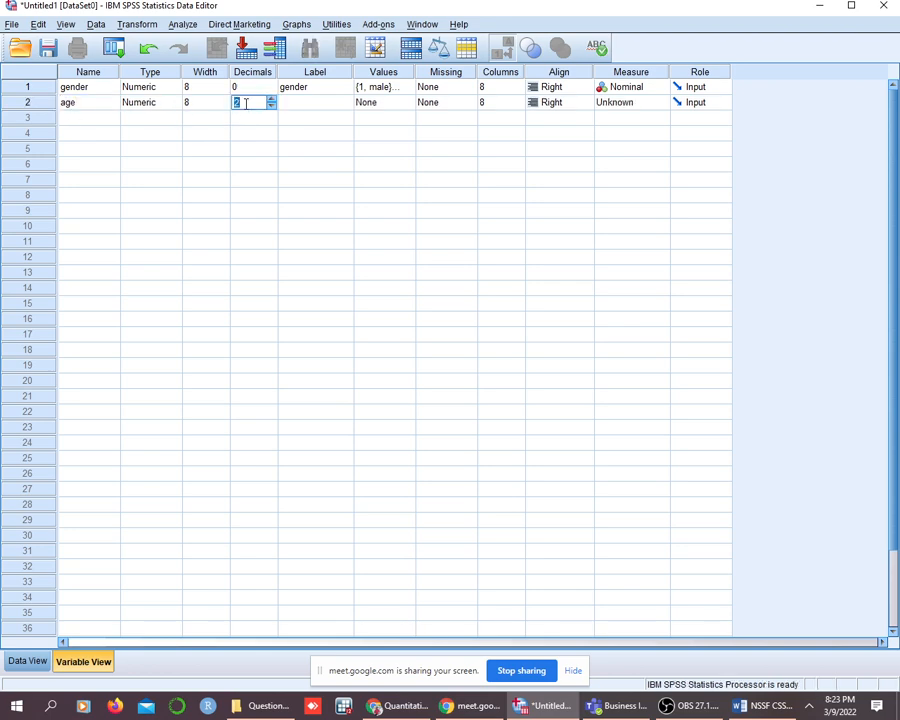
key(BackSpace)
text(0)
click(298, 102)
text(AG)
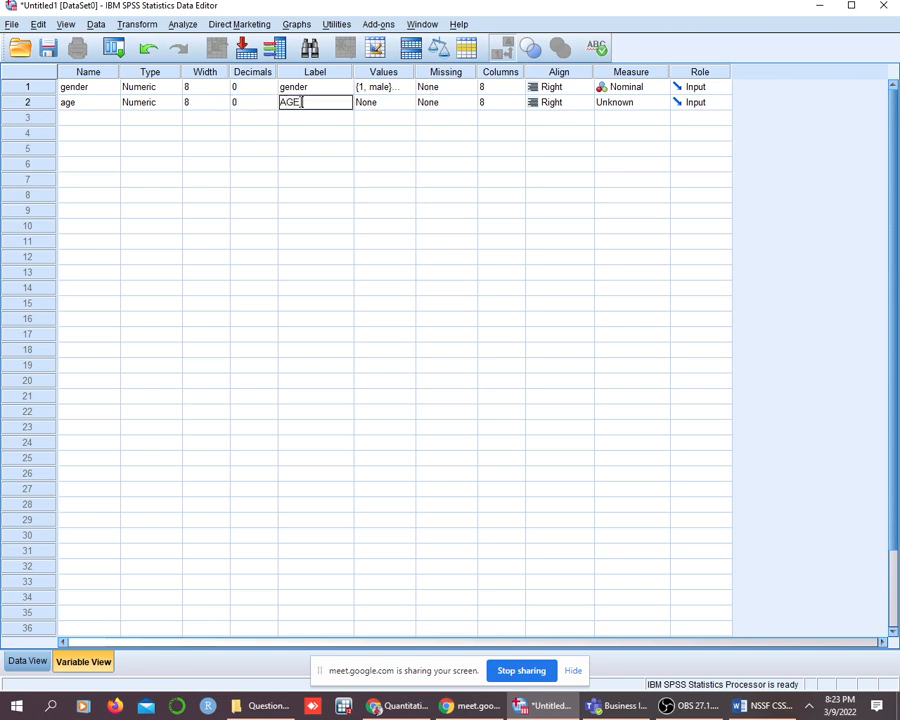
key(BackSpace)
text(ge in years)
- Add the value labels 1 = 18-24 and 2 = 25-34 to the age variable
click(410, 104)
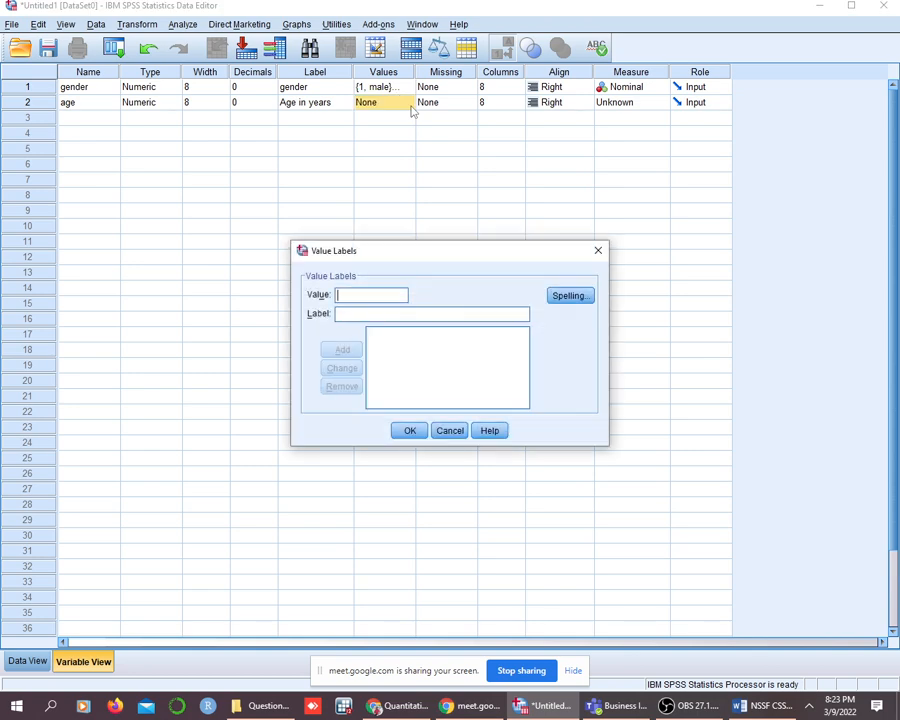
text(1)
key(Tab)
text(18-24)
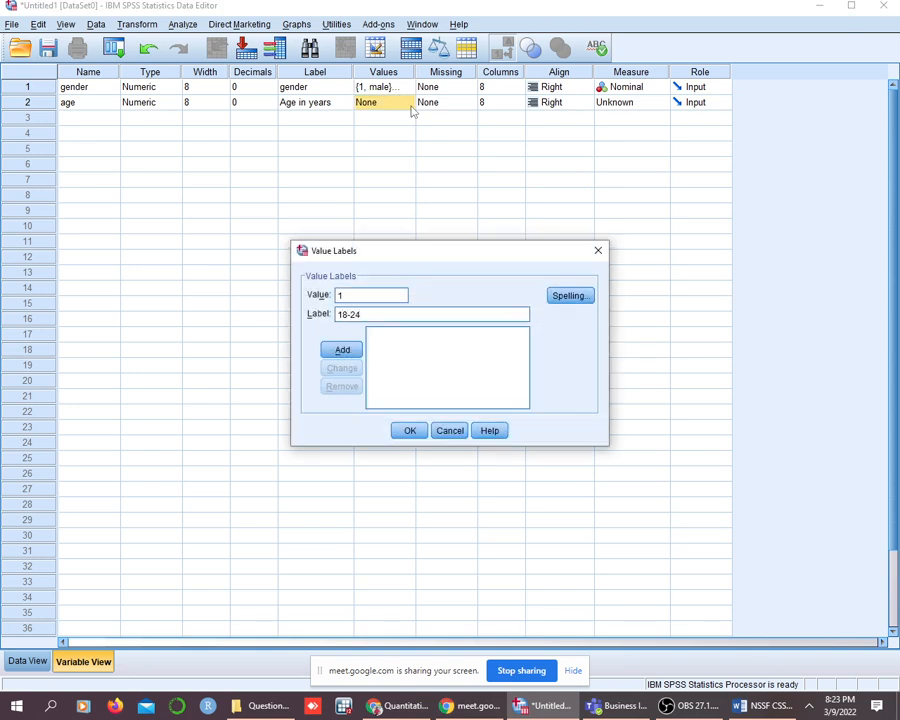
key(Return)
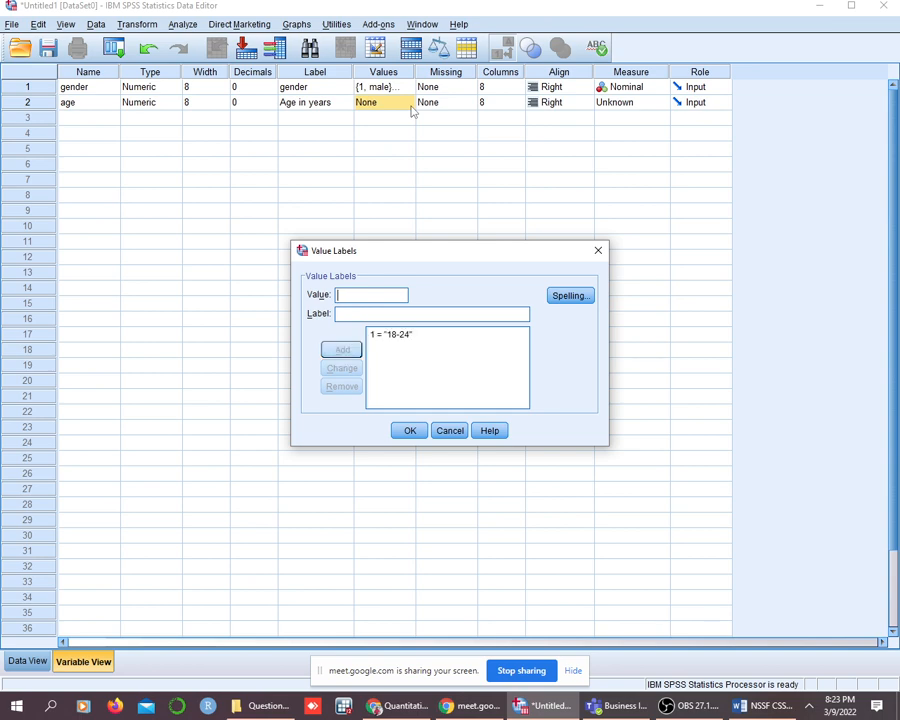
text(2)
key(Tab)
text(25-34)
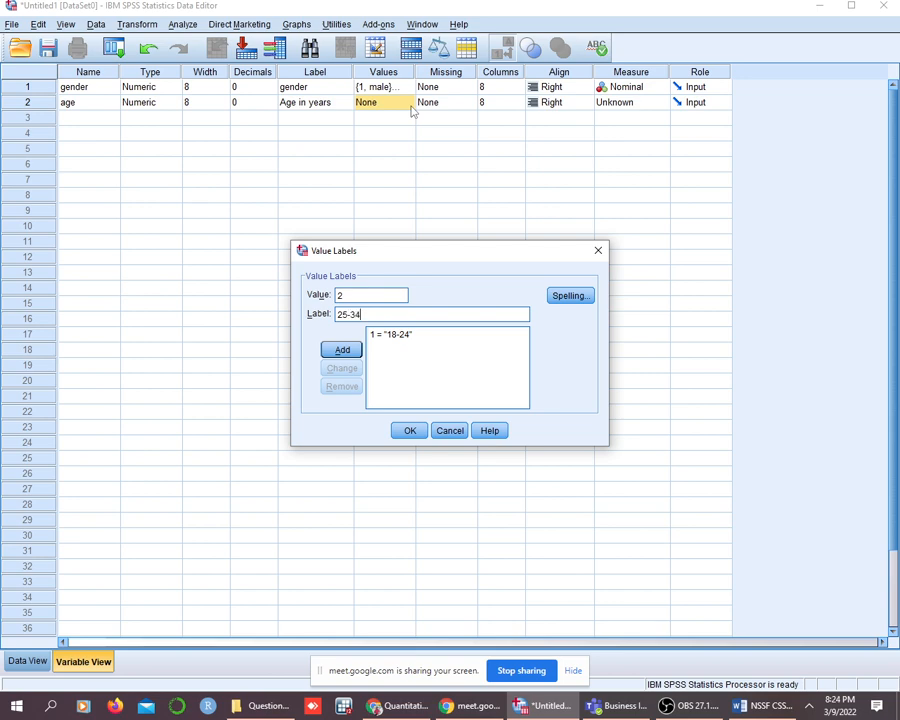
key(Return)
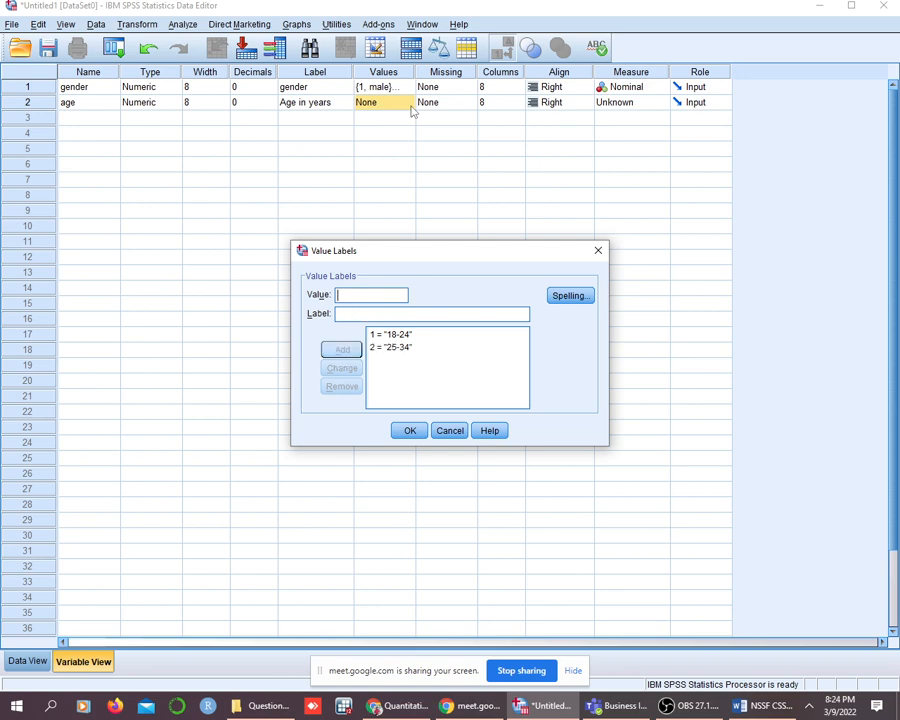
- Add the value label 3 = 35-44 to the age variable
text(3)
key(Tab)
text(35)
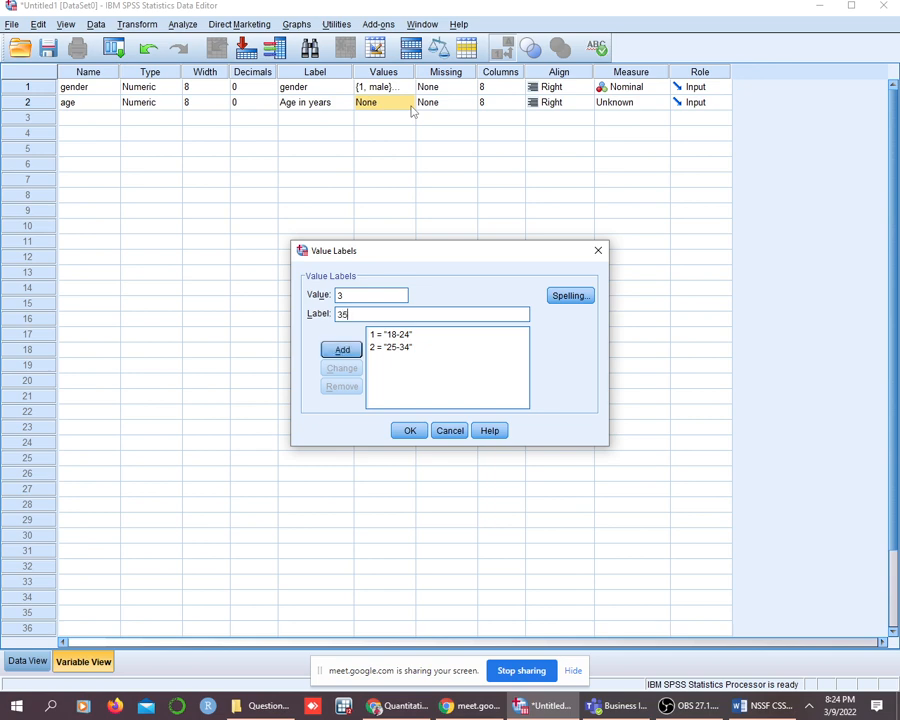
text(-44)
key(Return)
- Add the value label 4 = 45-54 to age, and set its measure to Ordinal
text(4)
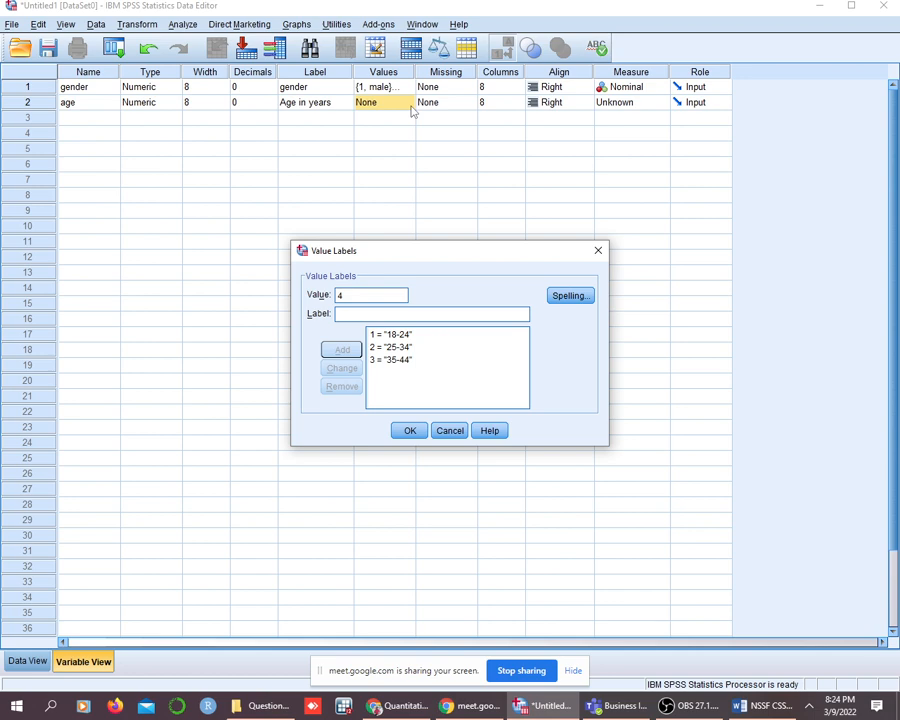
key(Tab)
text(45-)
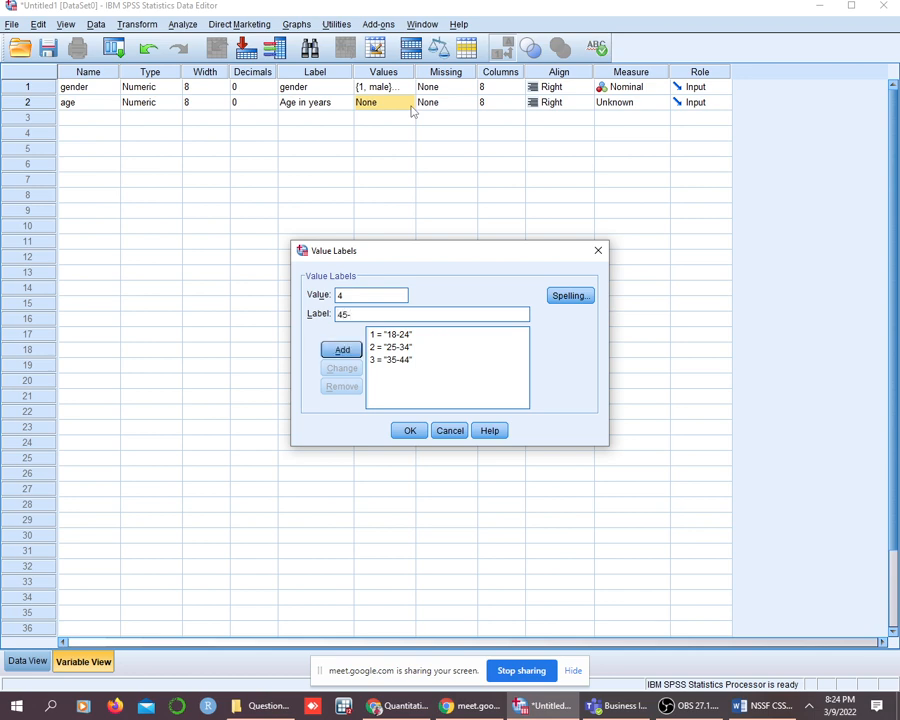
text(54)
key(Return)
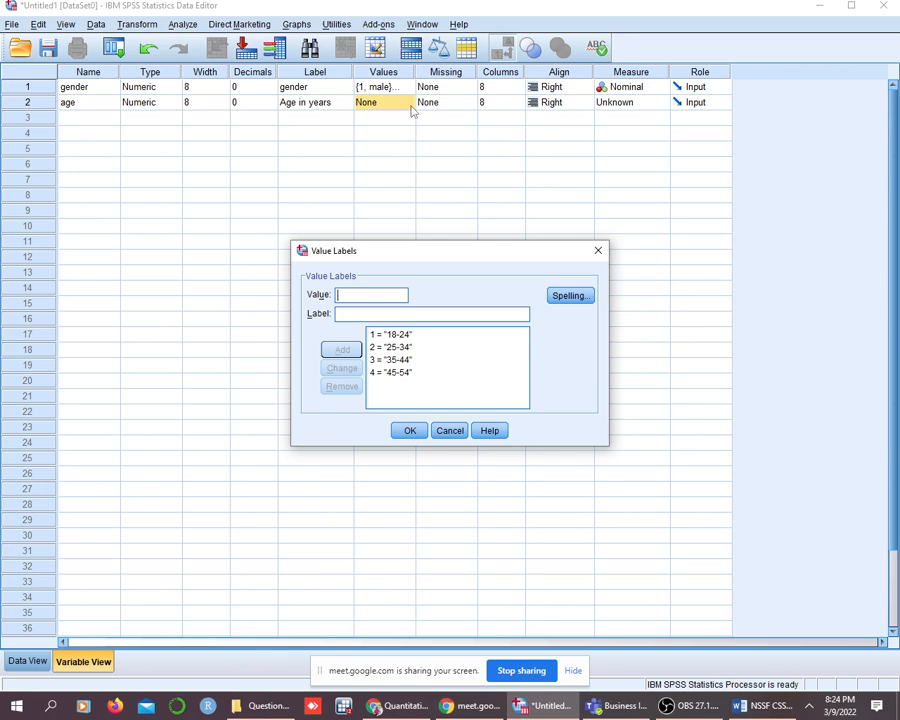
click(406, 432)
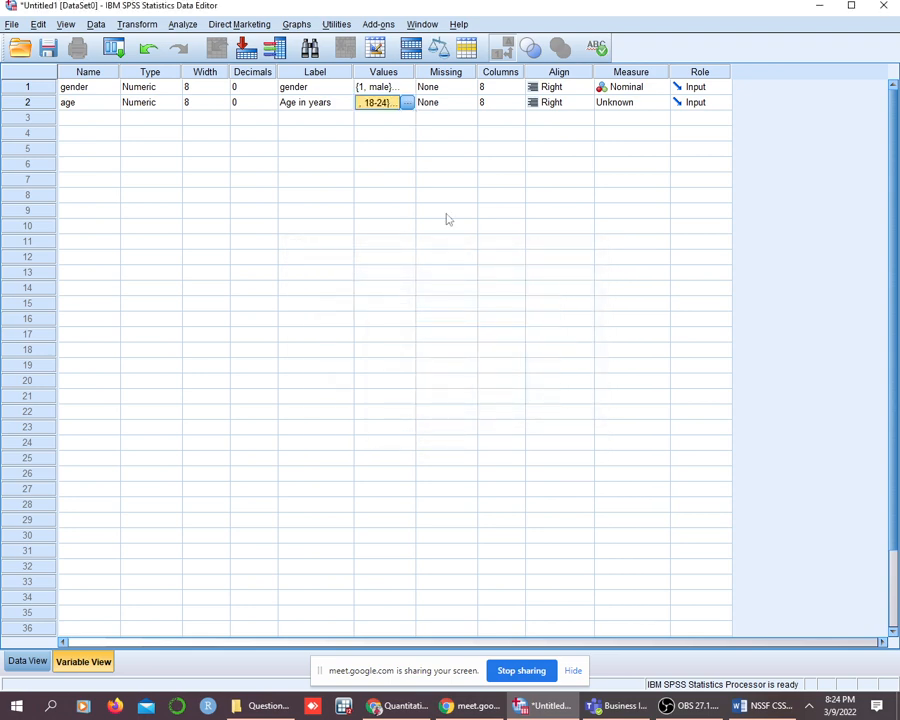
click(636, 103)
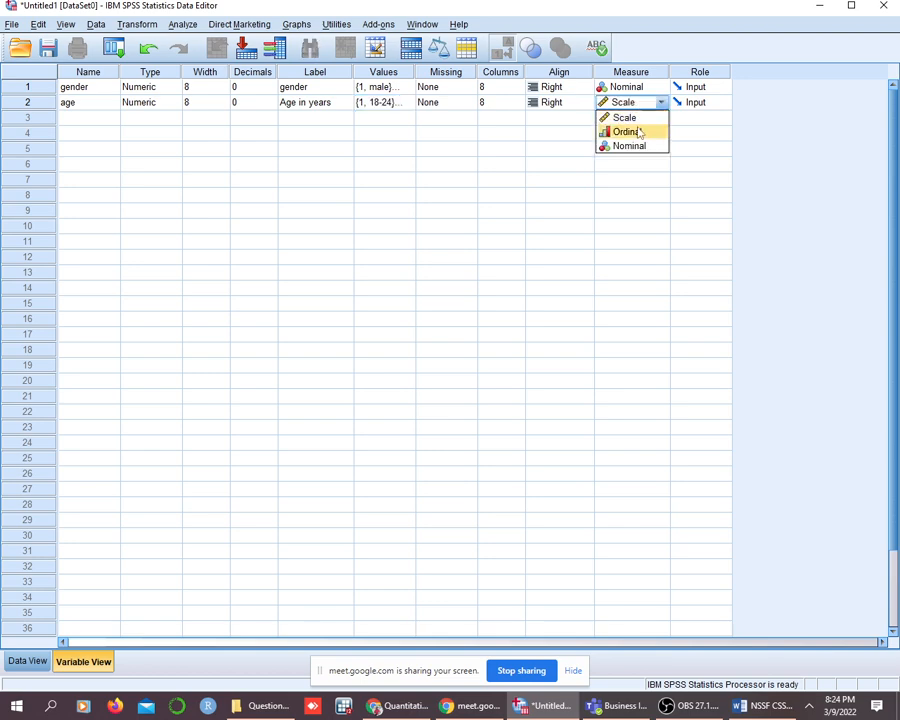
click(634, 131)
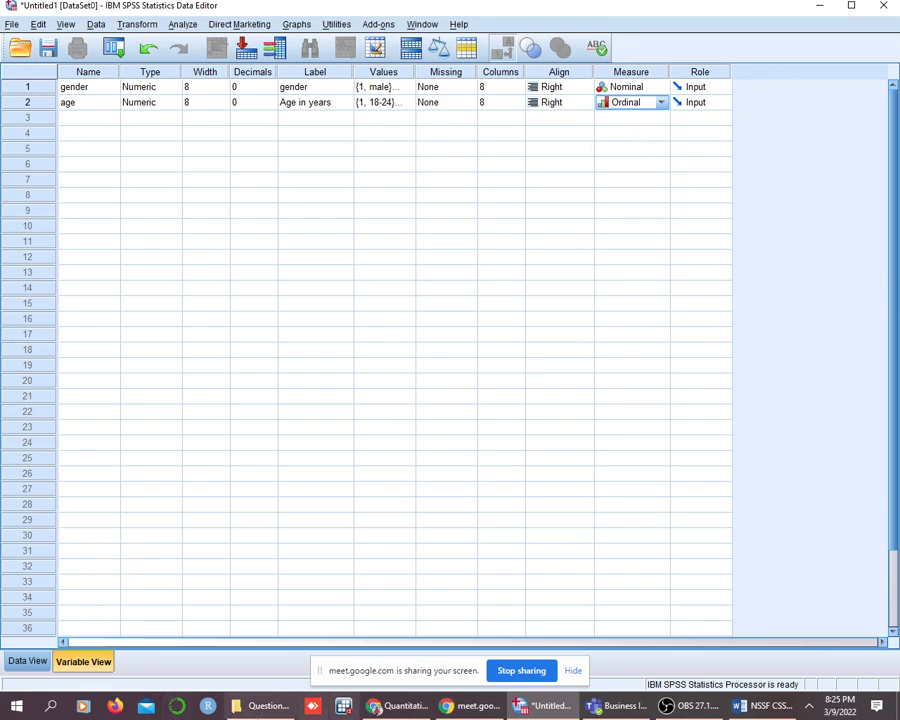
- Examine the general details, awareness and mission questions of the questionnaire in Word, and return to SPSS
click(741, 706)
scroll(227, 365, down, 1)
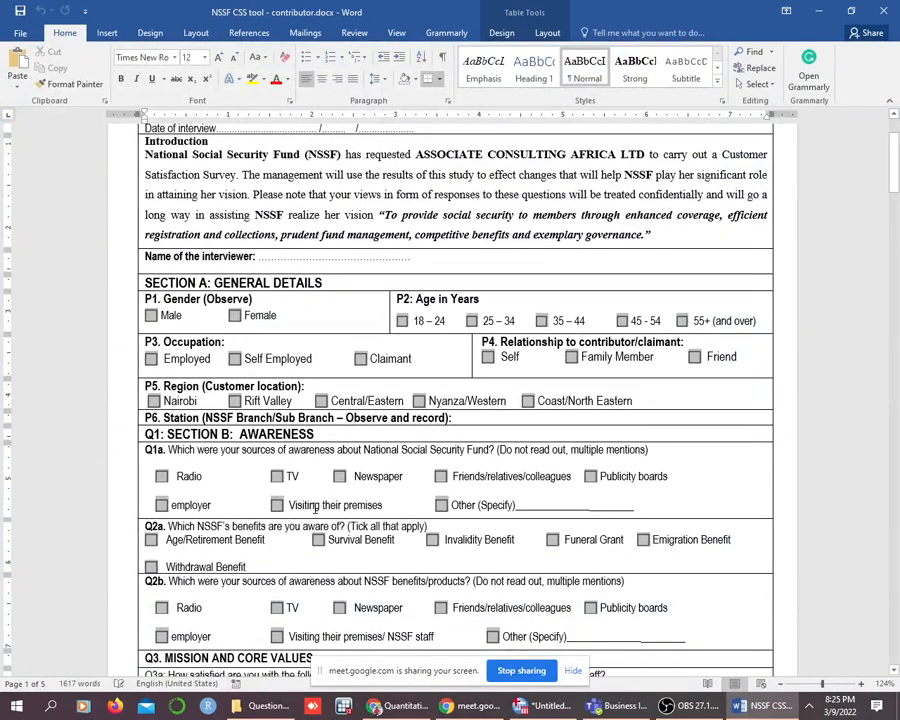
scroll(318, 508, down, 3)
scroll(318, 508, down, 2)
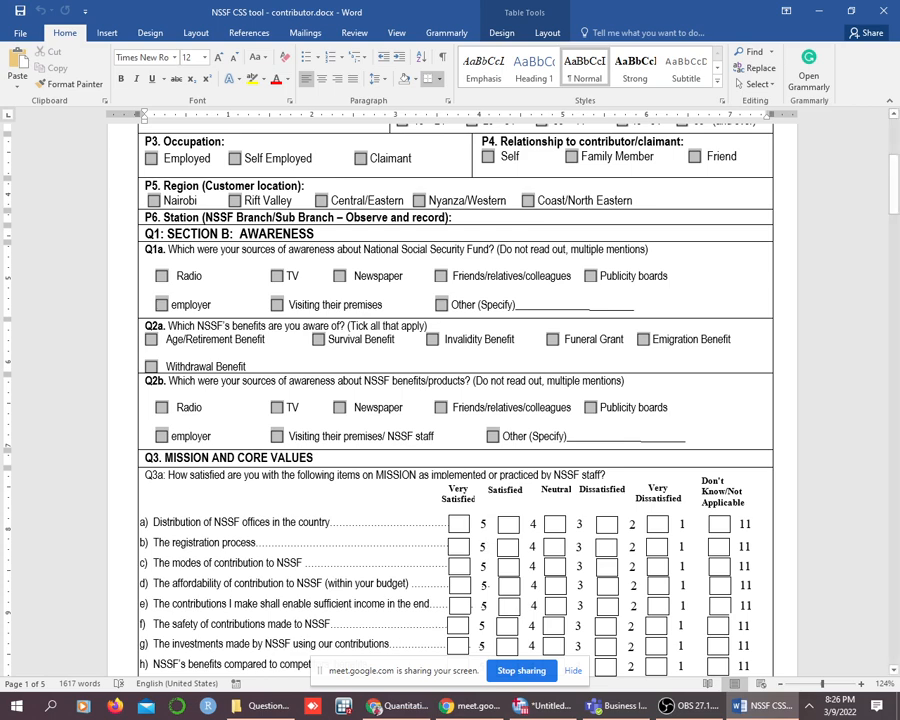
click(551, 708)
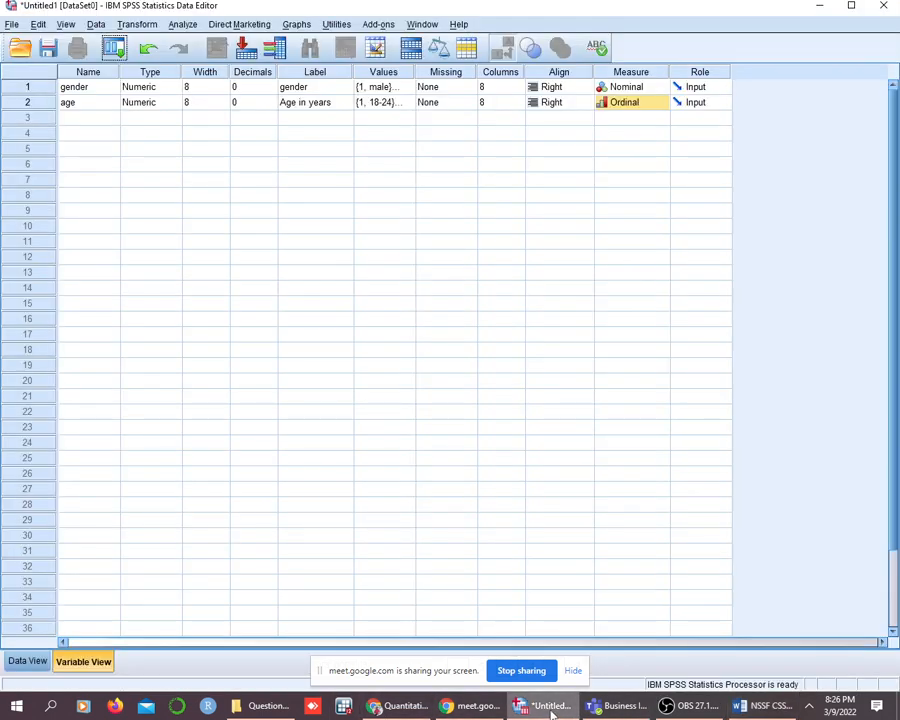
click(68, 119)
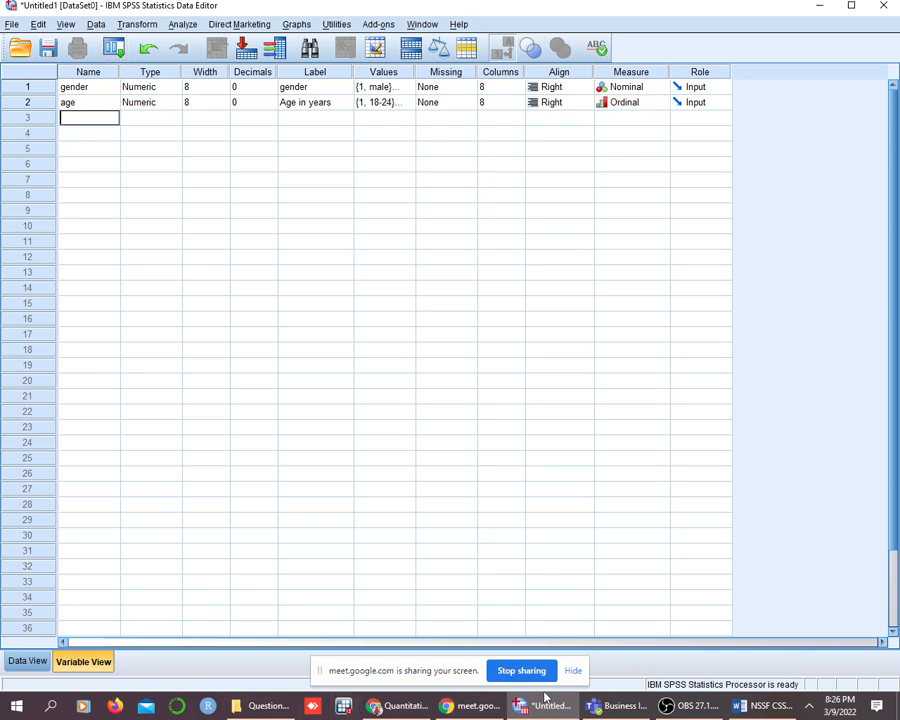
click(765, 706)
scroll(352, 410, up, 3)
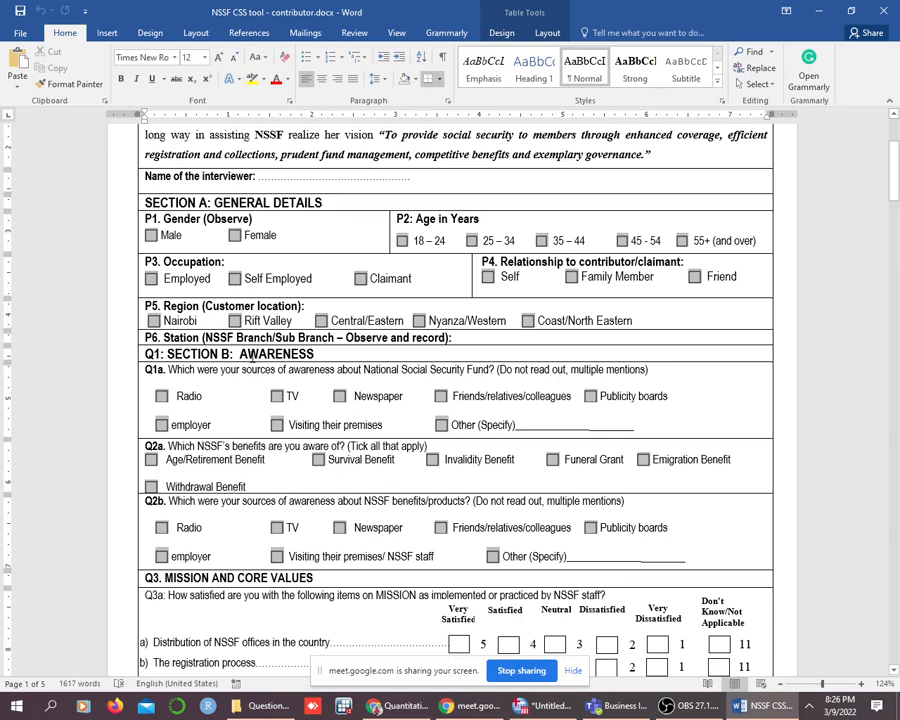
click(572, 670)
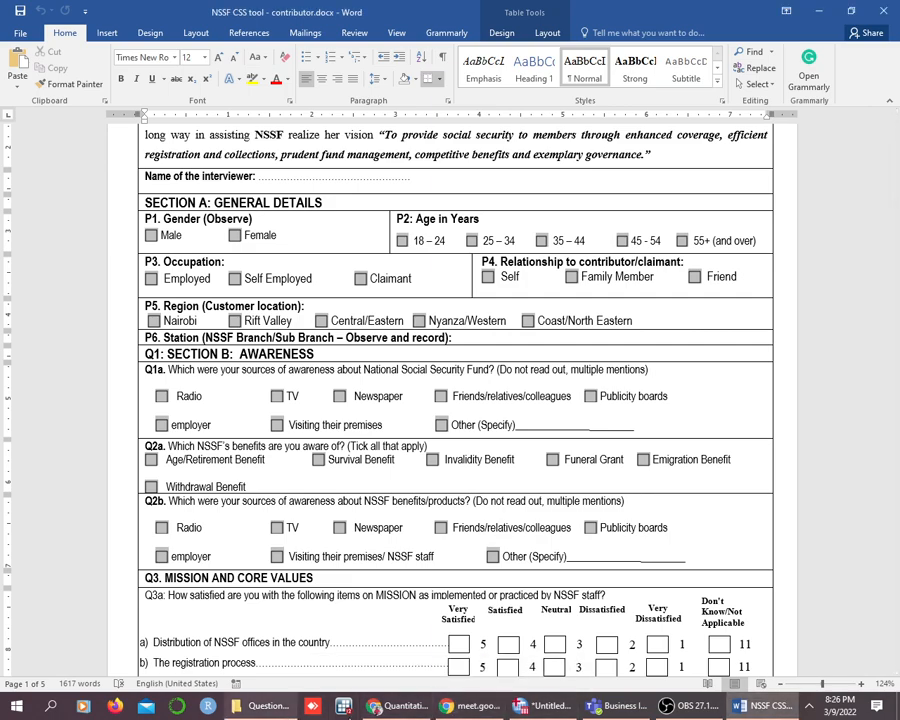
click(547, 710)
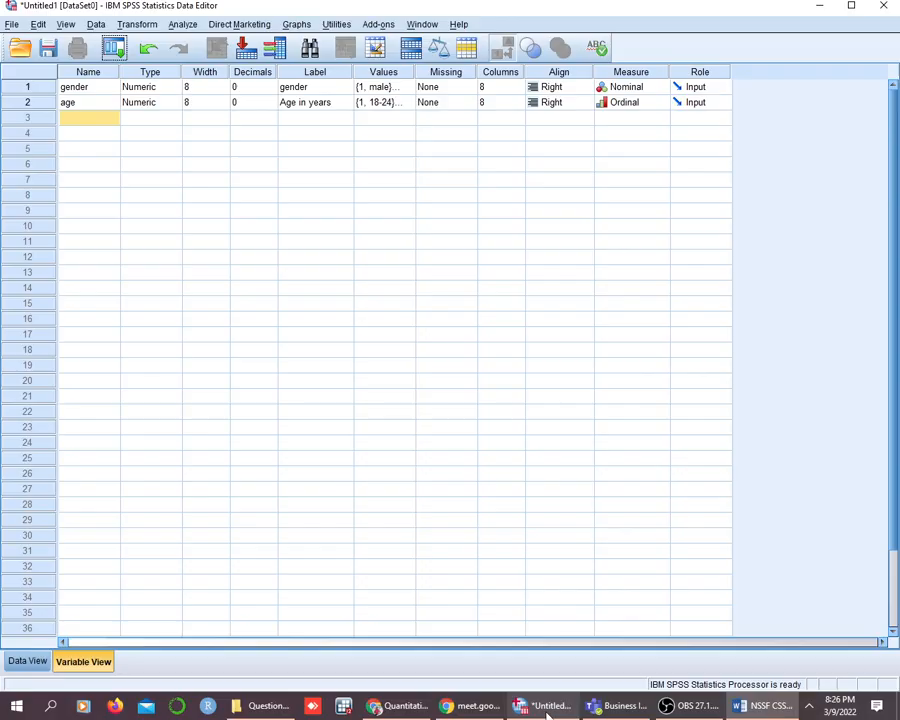
- Name the third variable occupation, with 0 decimals and the label occupation
click(71, 116)
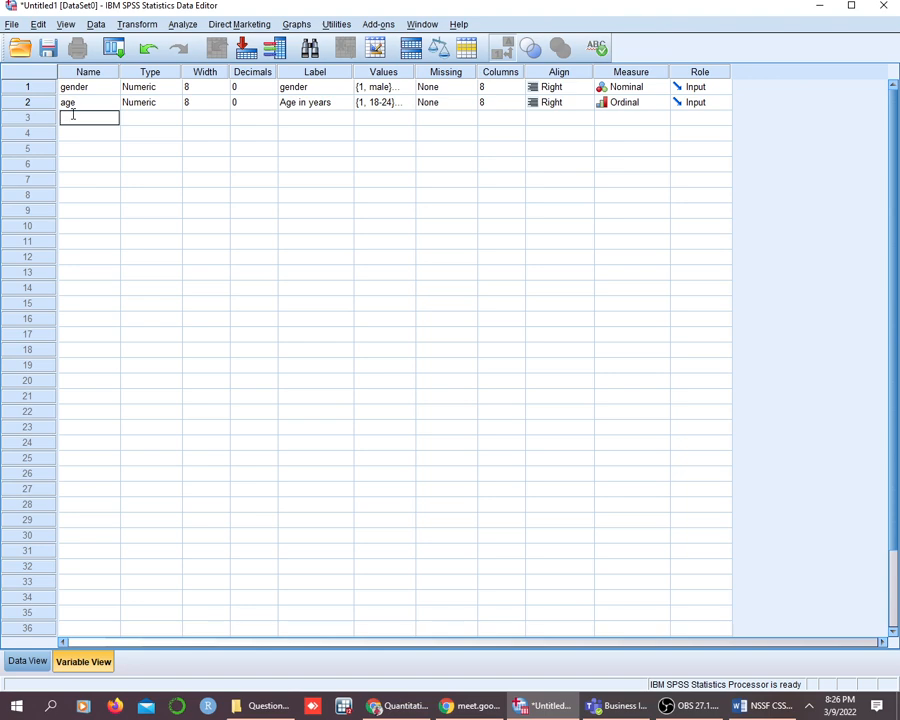
text(occupation)
click(134, 121)
click(244, 120)
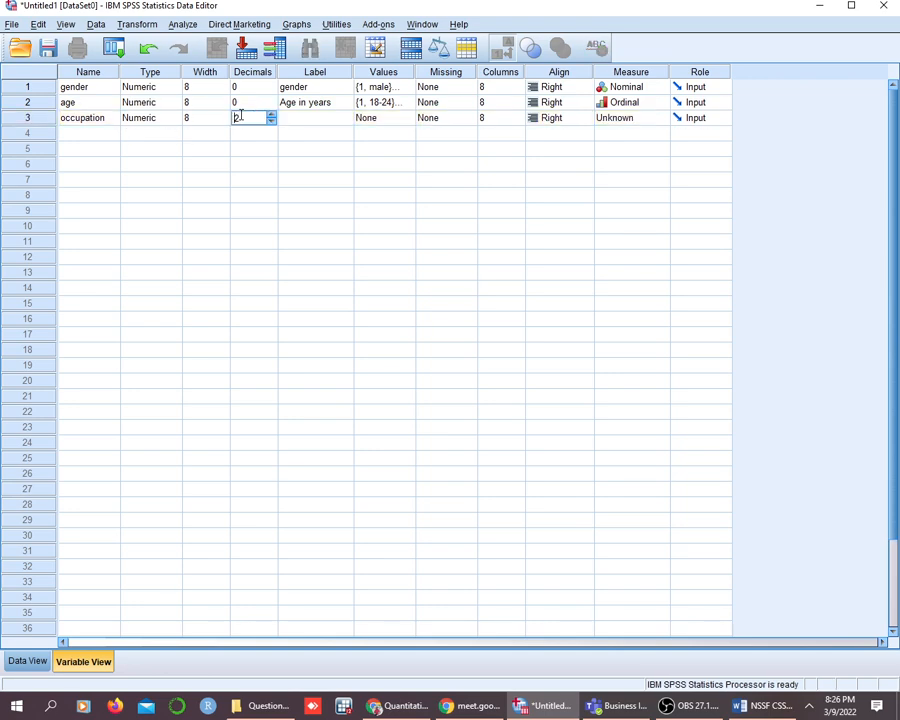
text(0)
click(281, 123)
text(occ)
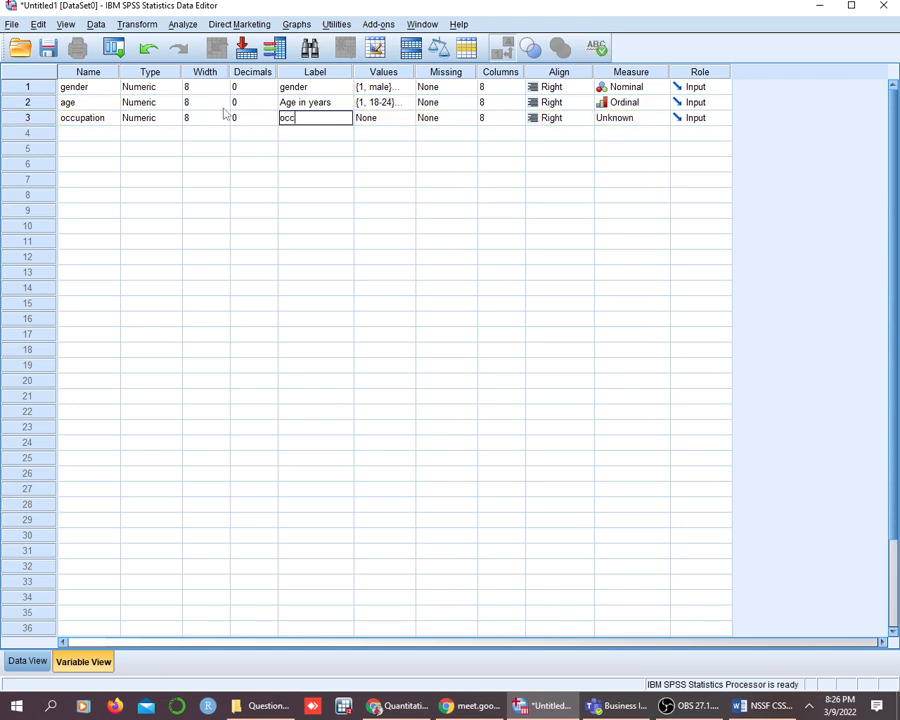
text(upation)
- Add the value label 1 = employed to the occupation variable
click(405, 119)
click(406, 118)
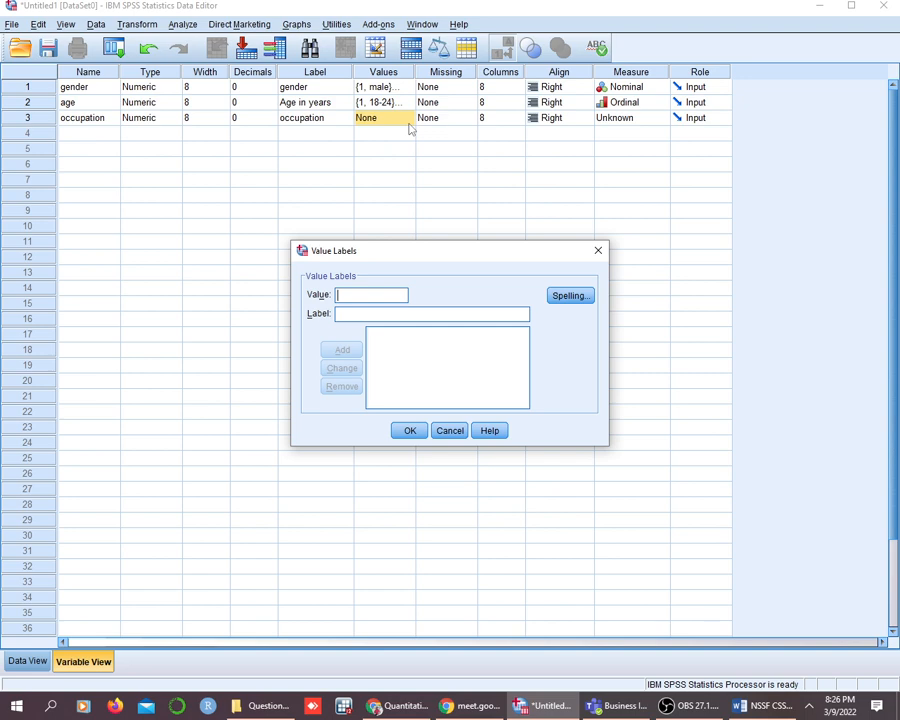
text(1)
key(Tab)
text(emp)
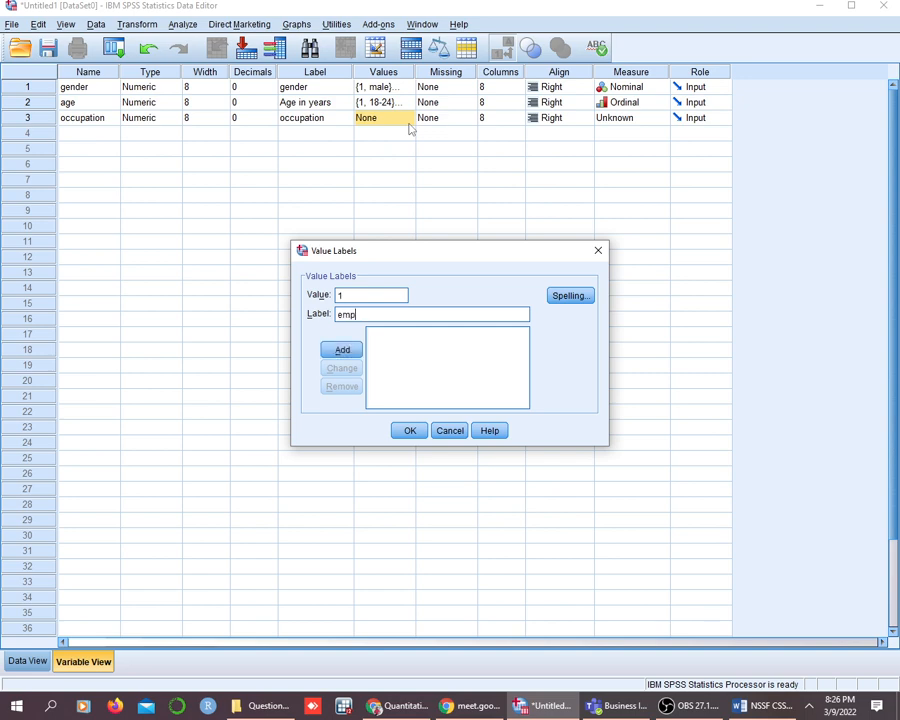
text(loyed)
click(356, 354)
- Add the value label 2 = self employed to the occupation variable
text(2)
key(Tab)
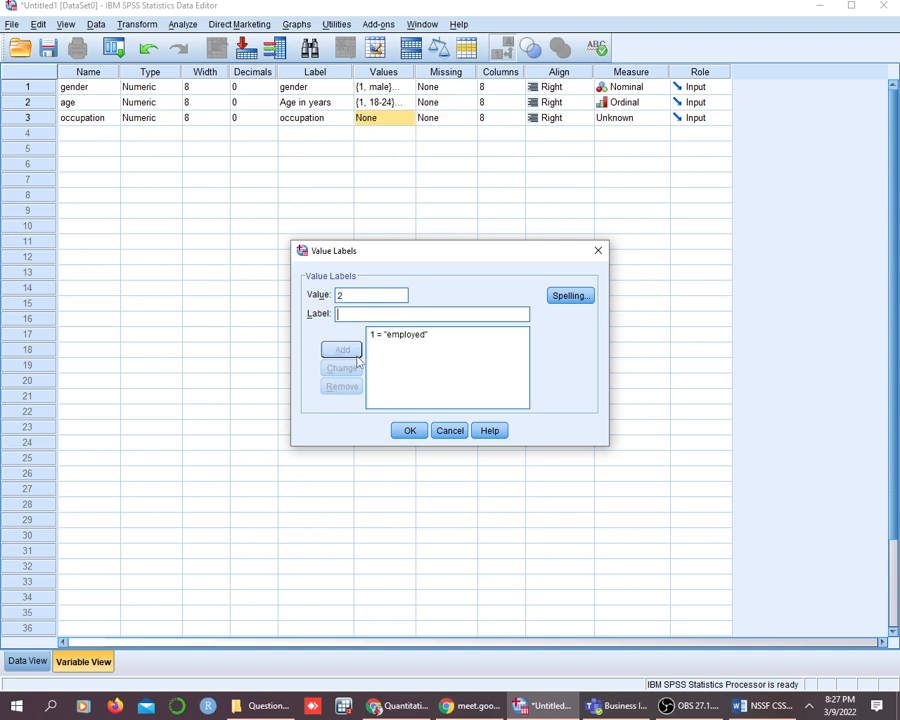
text(se)
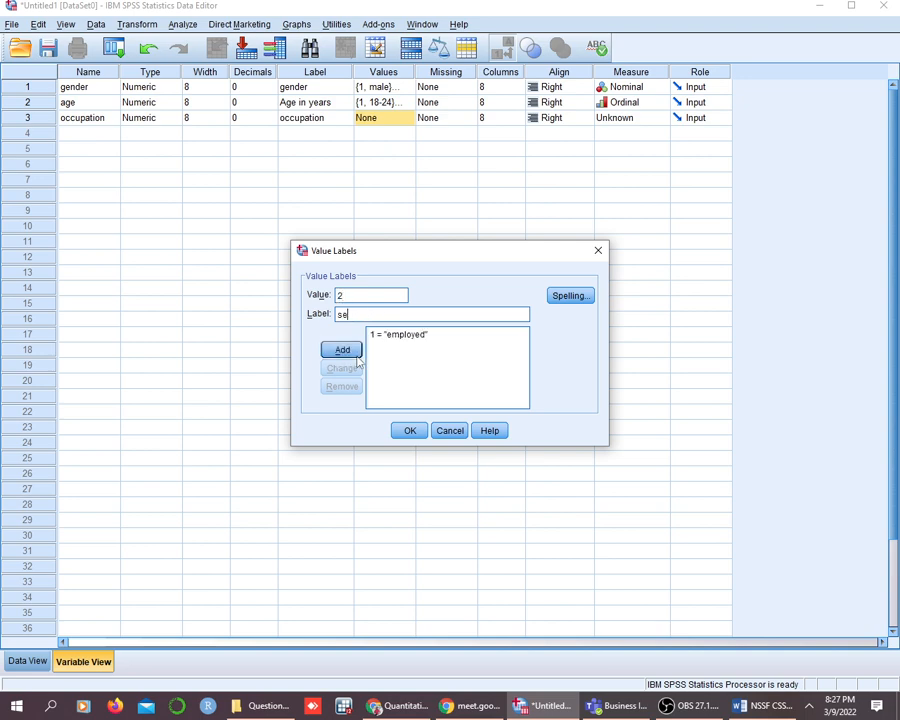
text(lf employed)
click(355, 358)
- Add the value label 3 = claimant to occupation, and set its measure to Nominal
text(3)
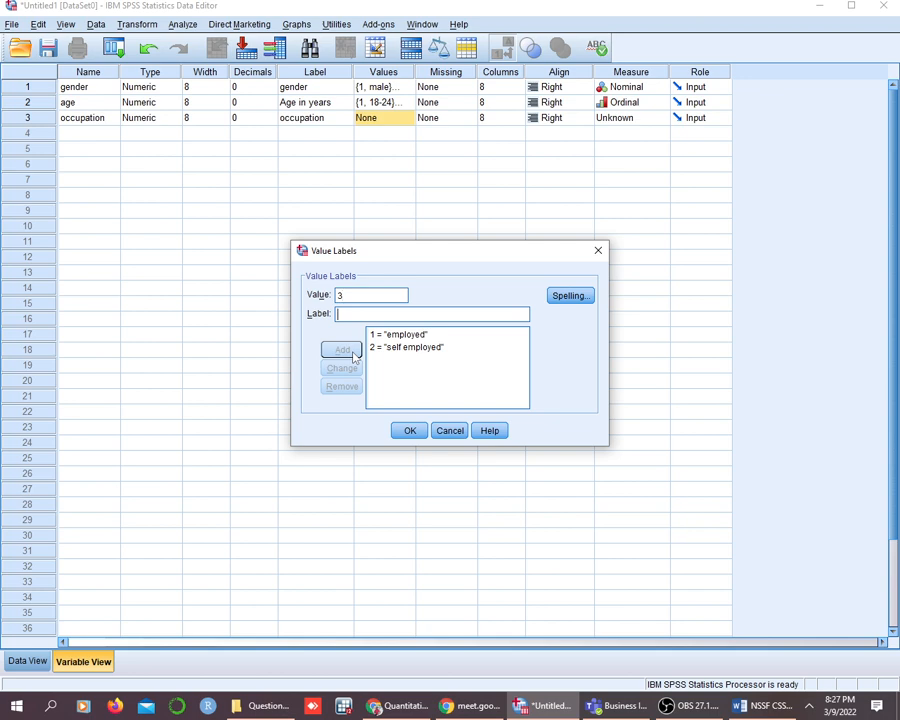
key(Tab)
text(c)
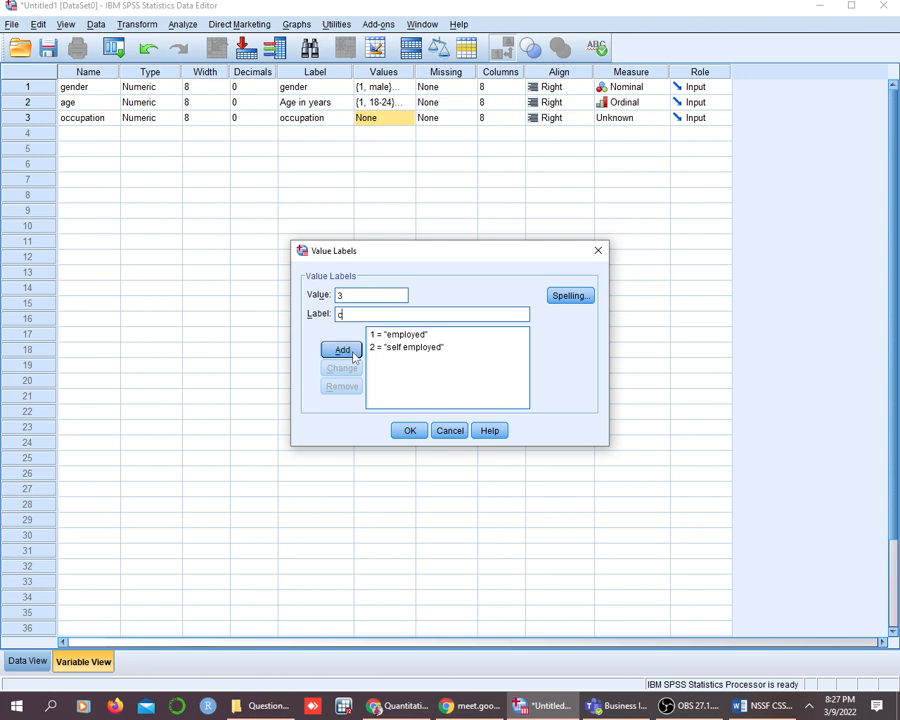
text(laimant)
click(327, 359)
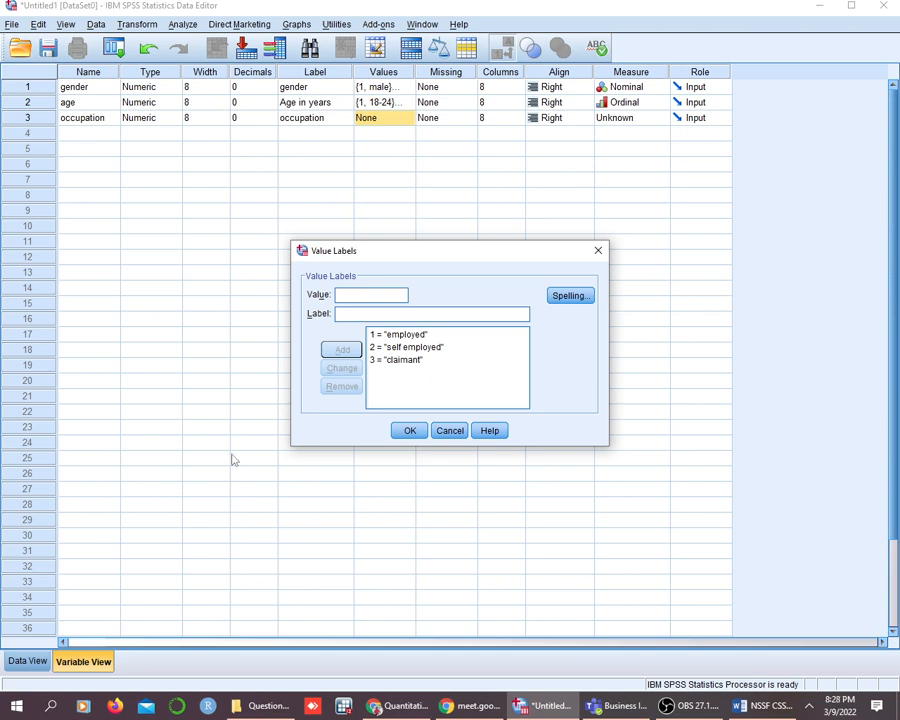
click(409, 429)
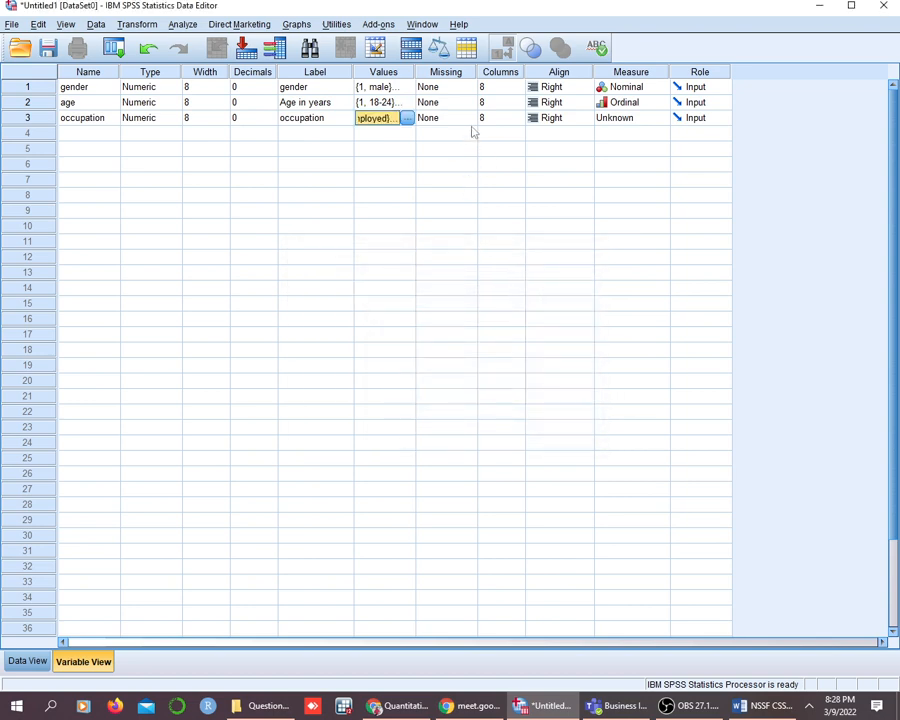
click(660, 118)
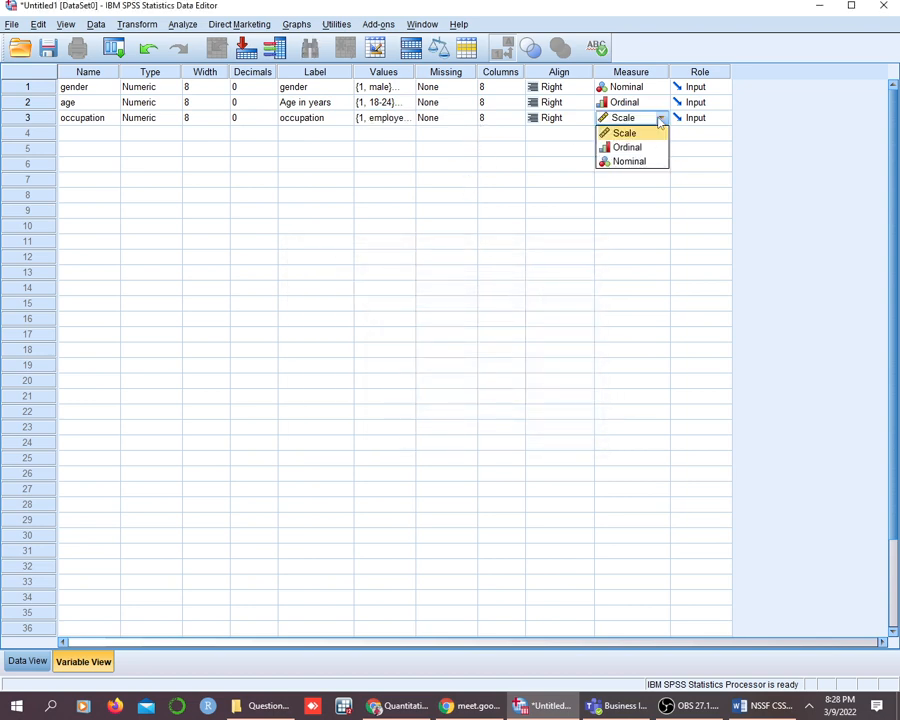
click(630, 161)
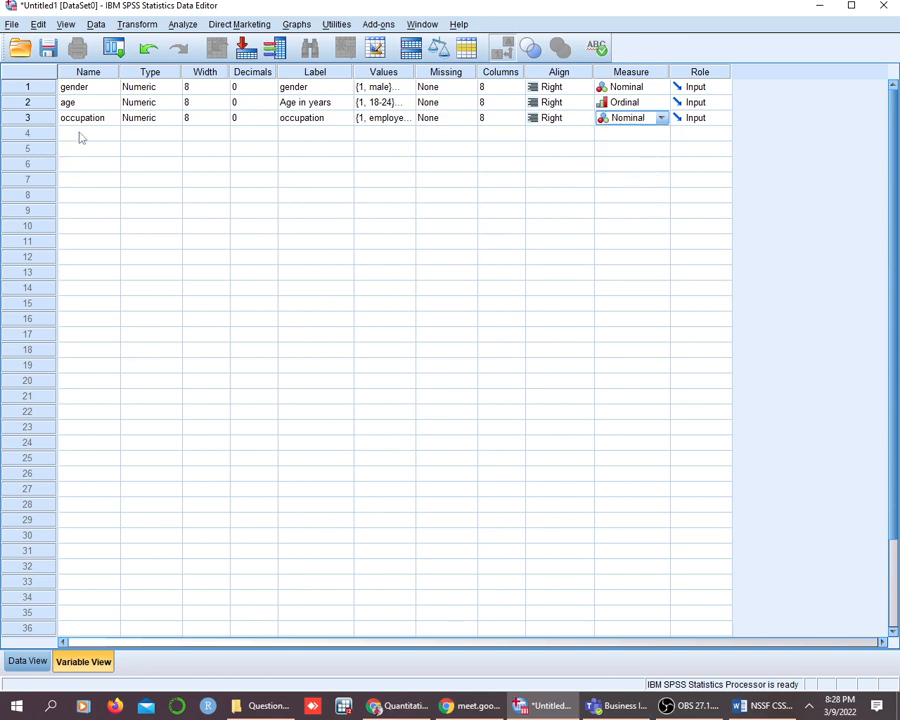
- Consult the questionnaire's awareness sources in Word, and back in SPSS name the fourth variable radio, with 0 decimals and the label radio
click(766, 706)
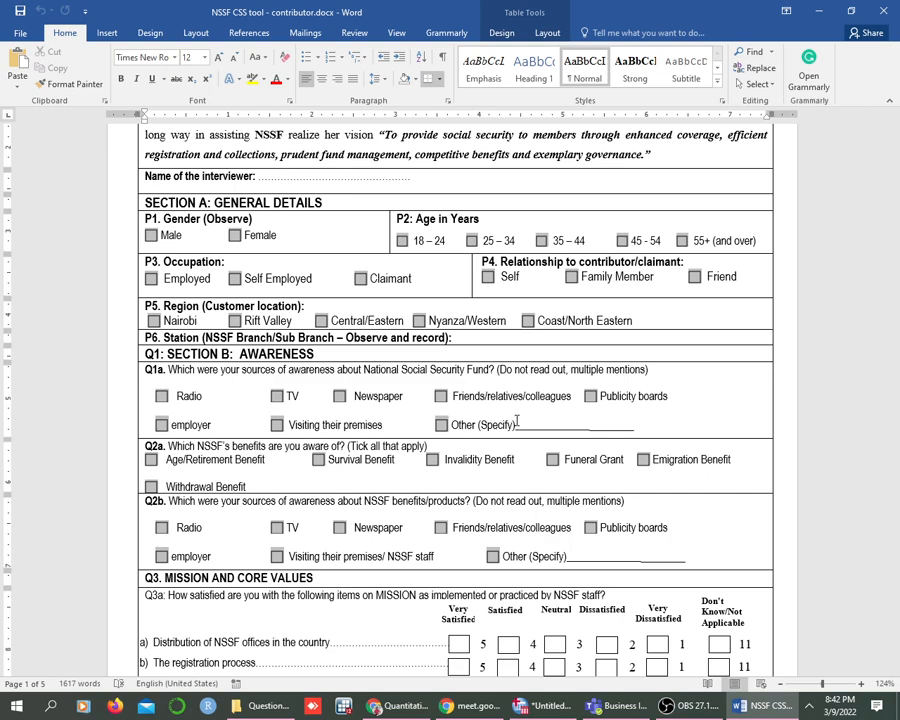
click(541, 707)
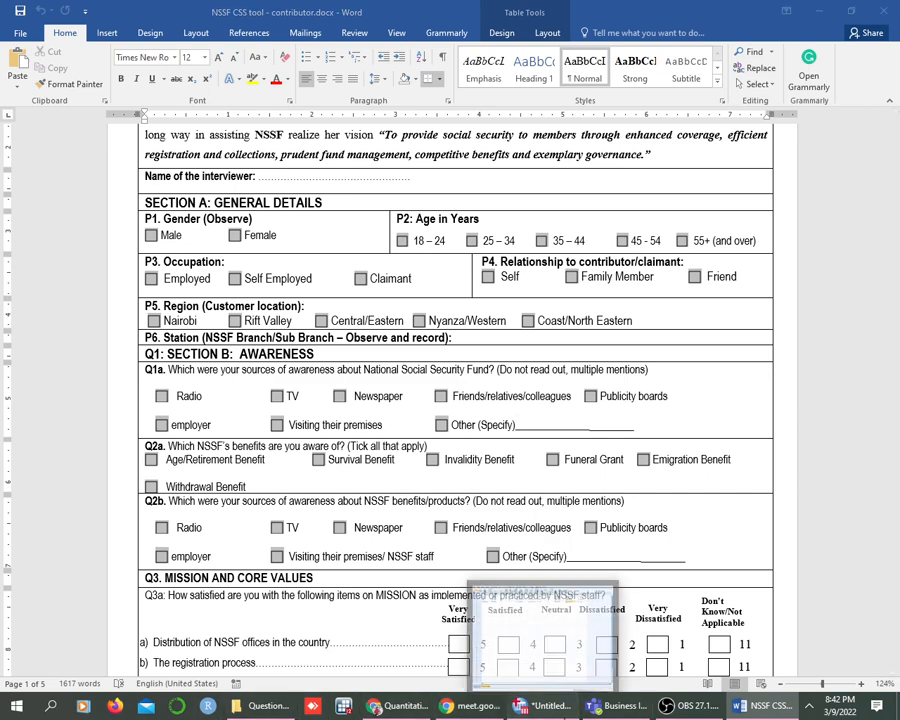
click(66, 135)
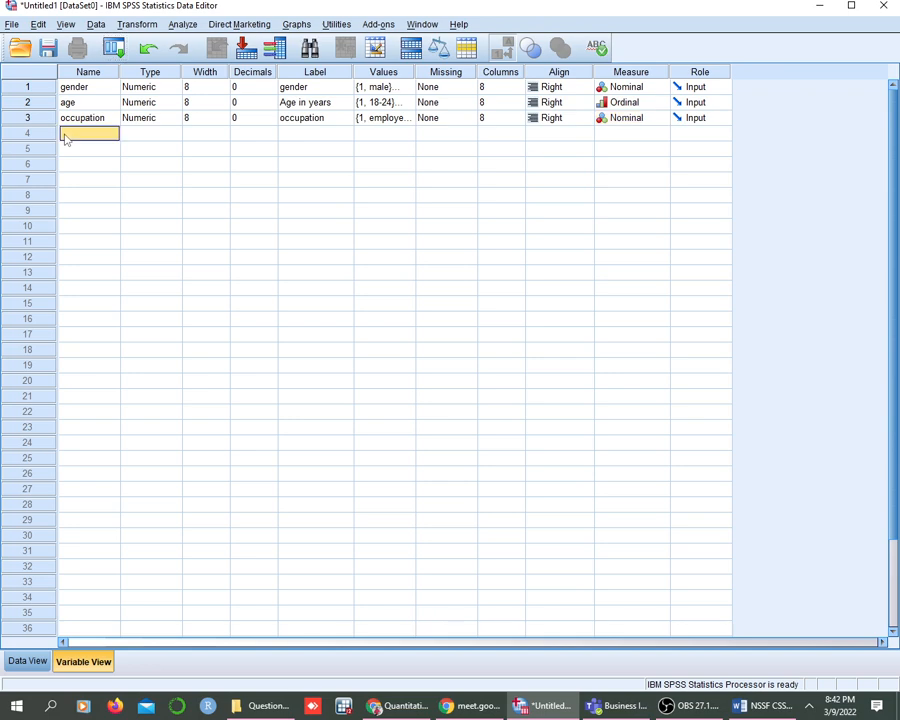
double_click(65, 135)
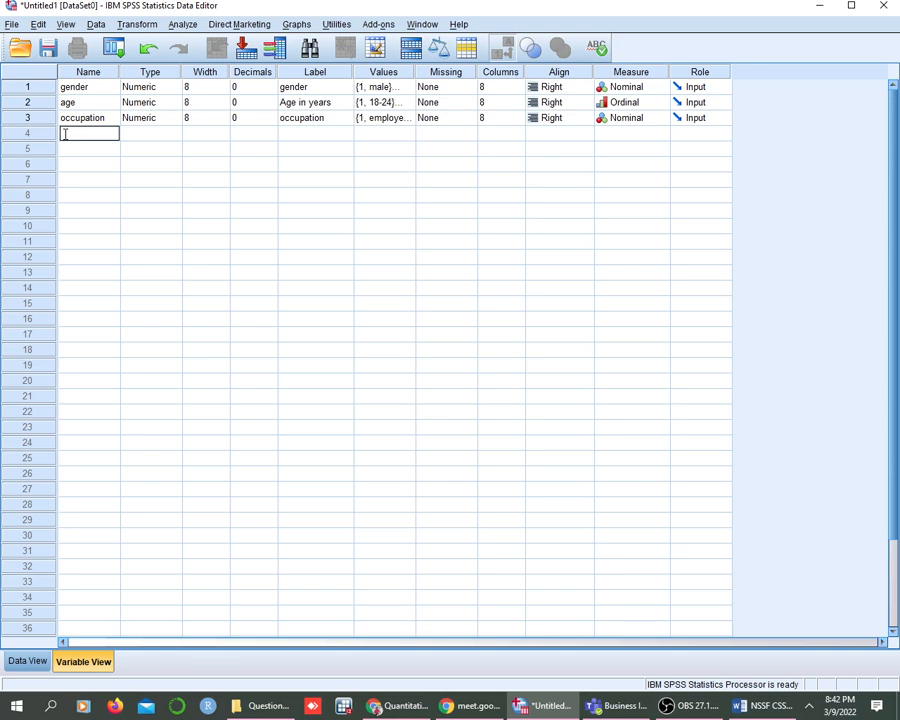
text(radio)
key(Tab)
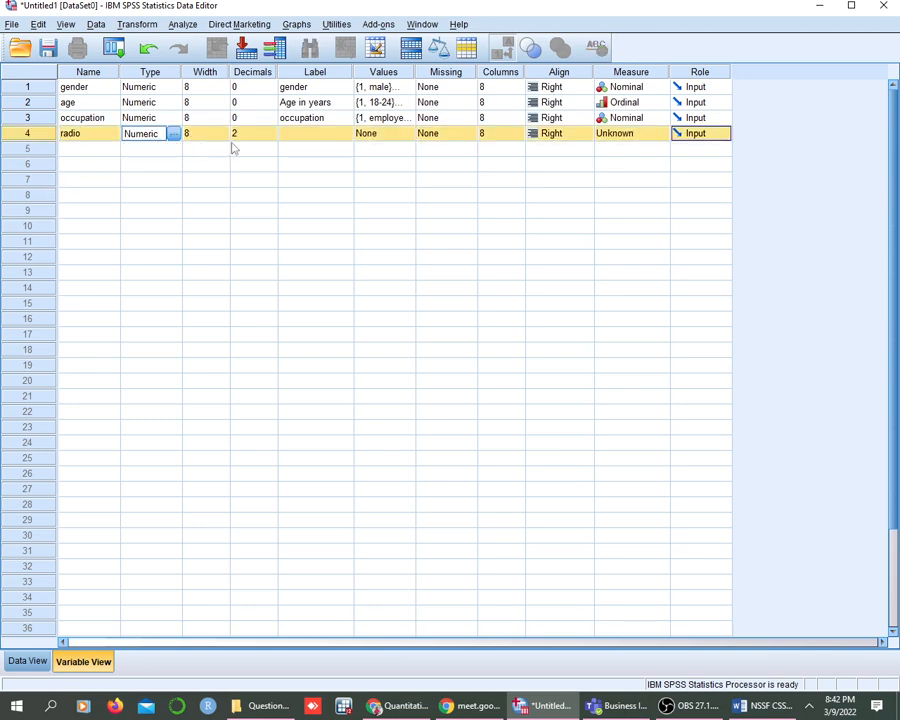
click(238, 136)
text(0)
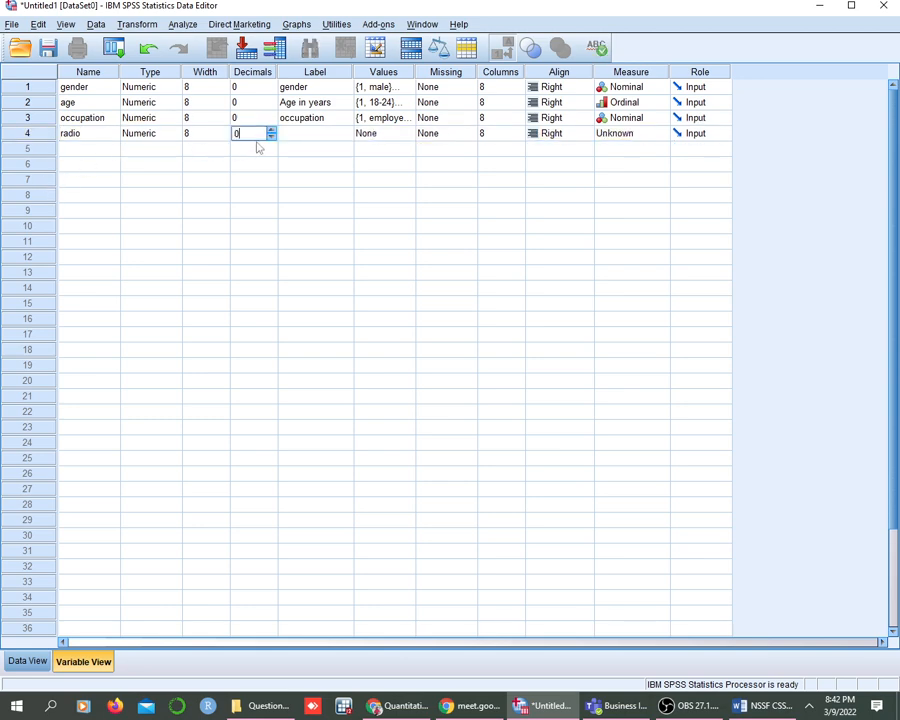
click(293, 140)
click(293, 138)
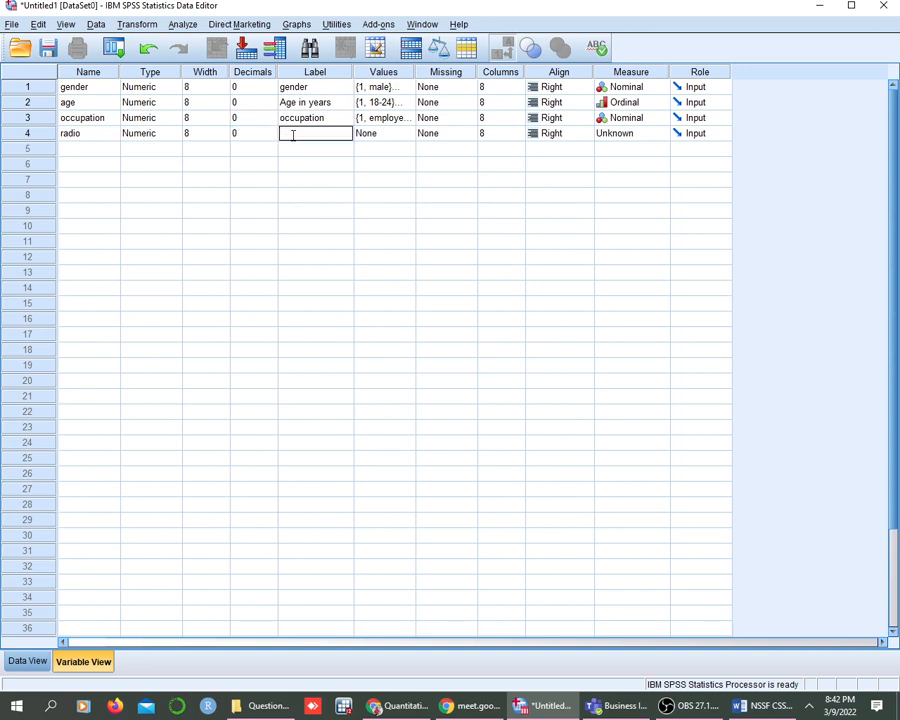
text(radio)
- Add the value label 1 = yes to the radio variable
click(409, 132)
click(409, 132)
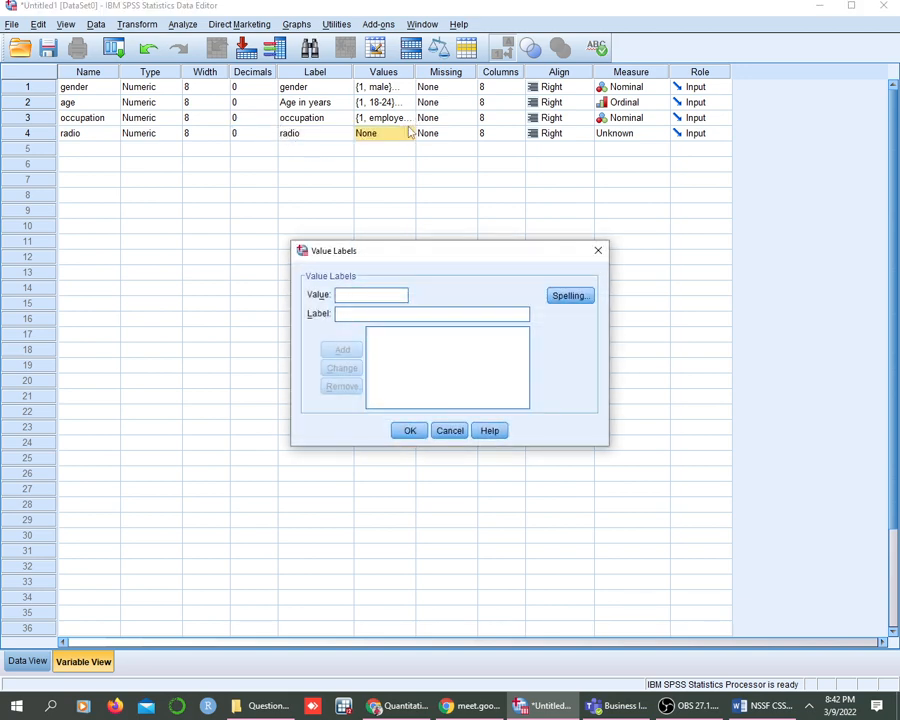
text(1)
key(Tab)
text(yes)
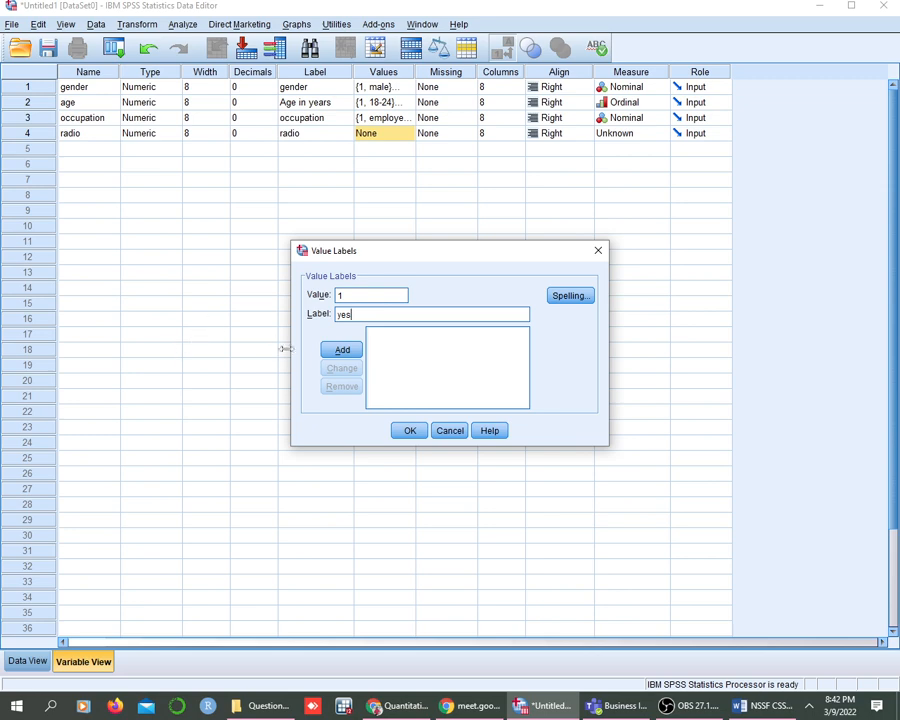
click(333, 349)
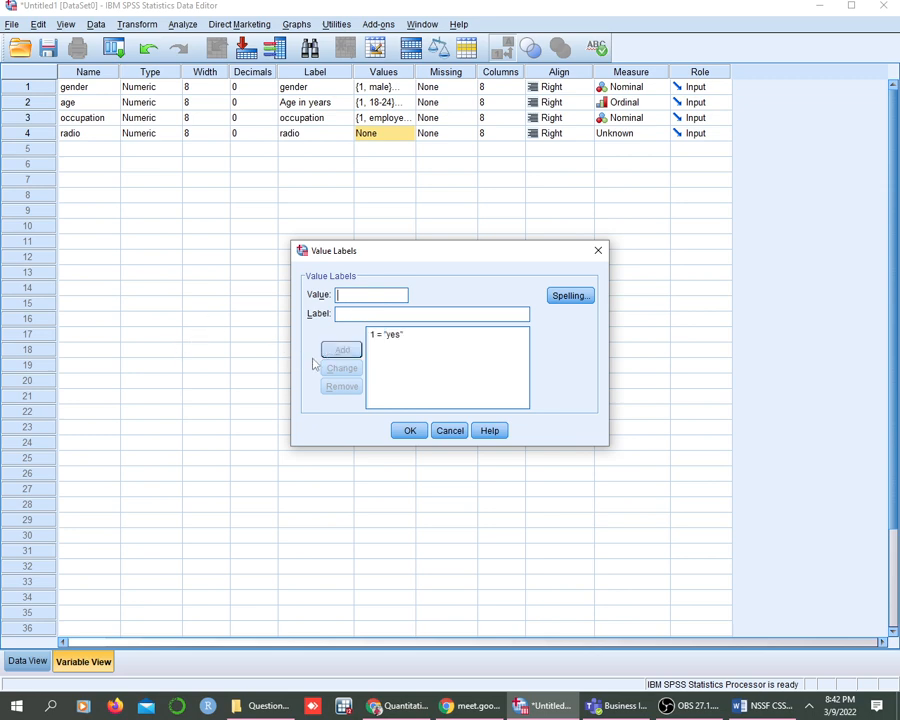
- Add the value label 2 = no to the radio variable and apply its value labels
text(2)
click(343, 312)
text(no)
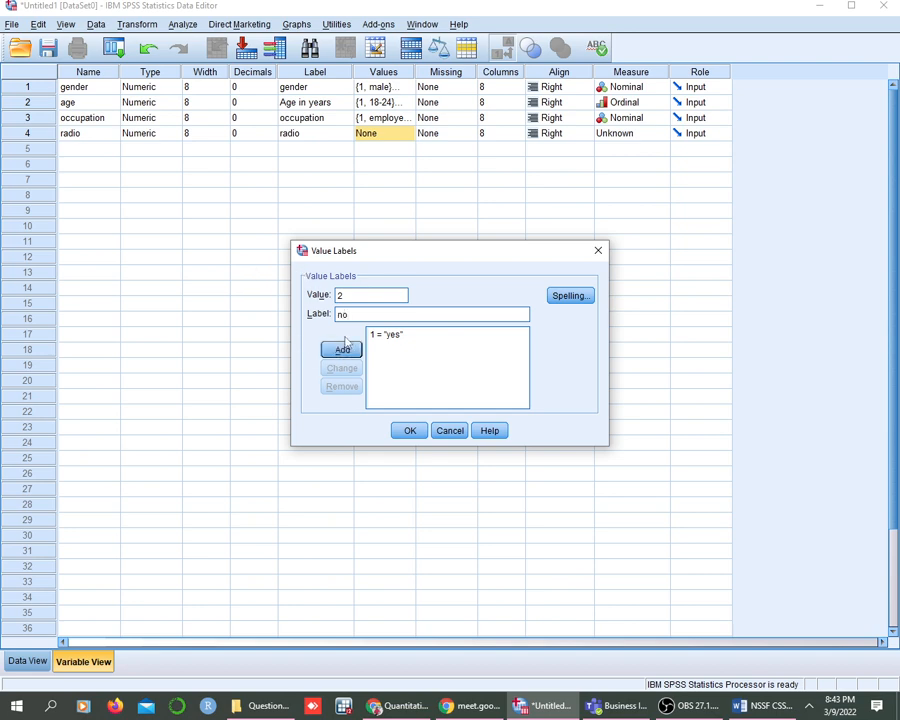
click(342, 350)
click(412, 431)
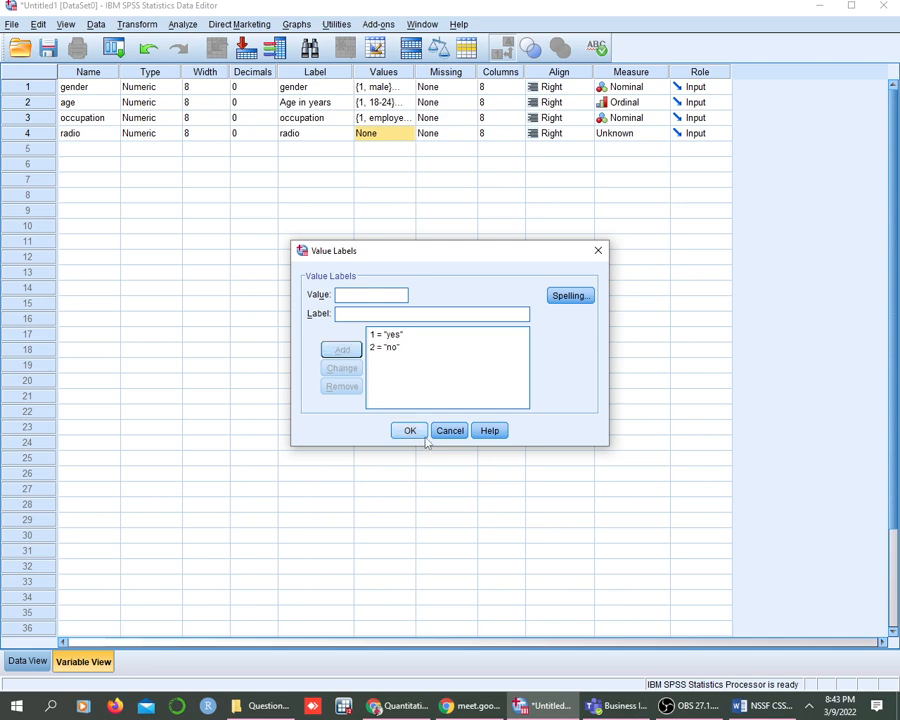
click(78, 164)
- Copy the value labels of the radio variable
click(398, 133)
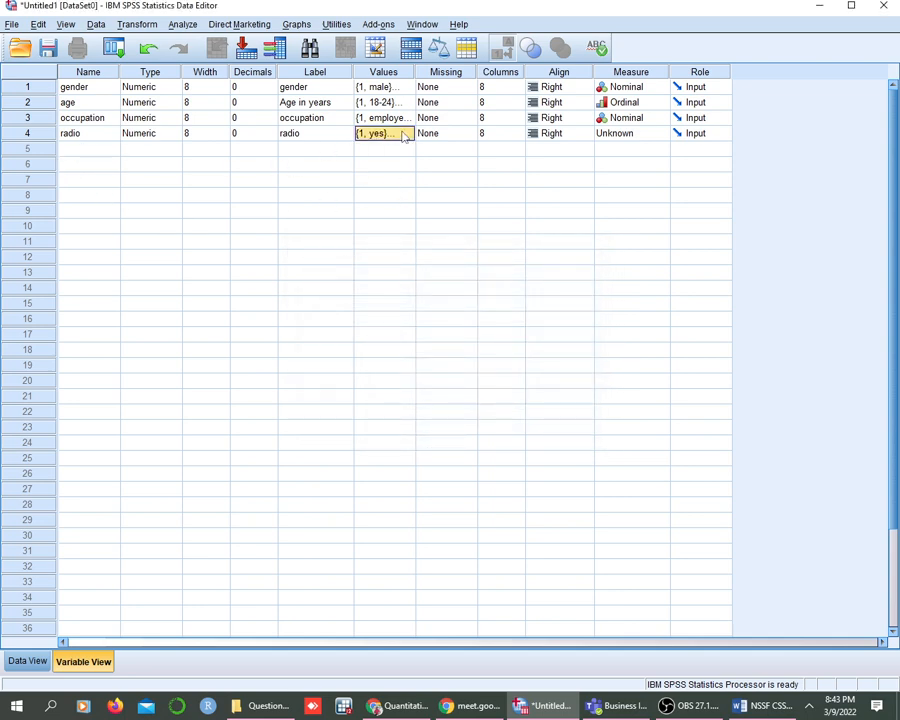
right_click(401, 133)
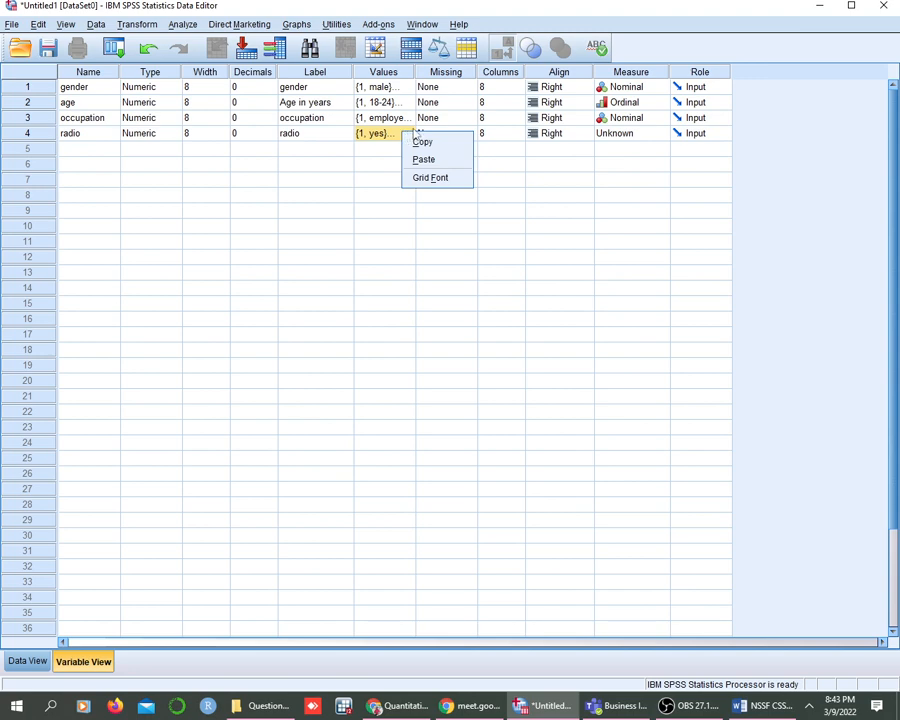
click(424, 142)
- Name the fifth variable tv, with 0 decimals and the label television, and paste the copied yes/no value labels into it
click(89, 148)
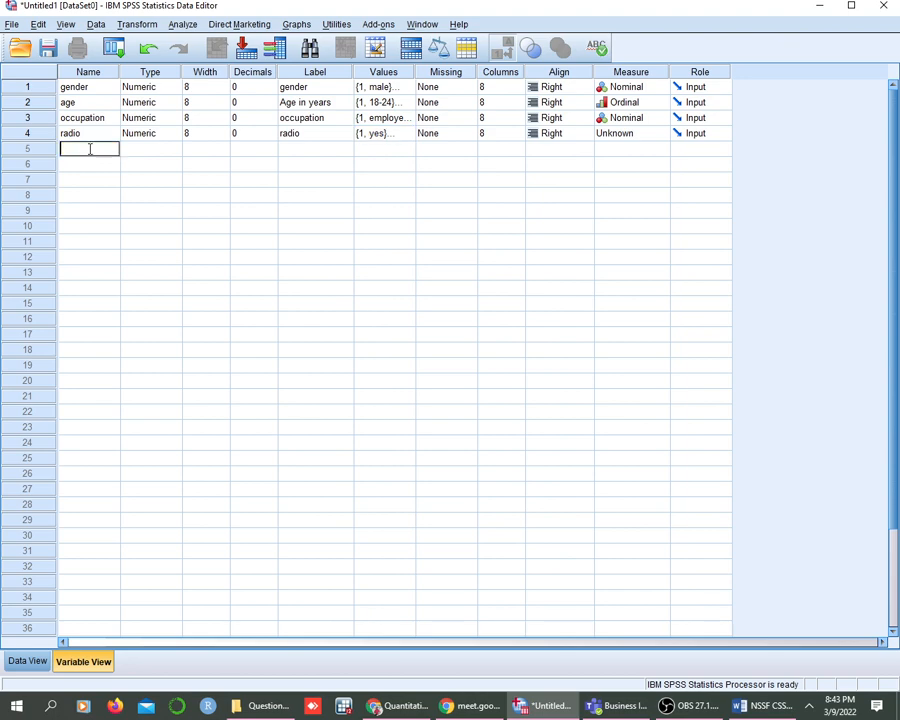
text(tv)
click(140, 154)
click(249, 152)
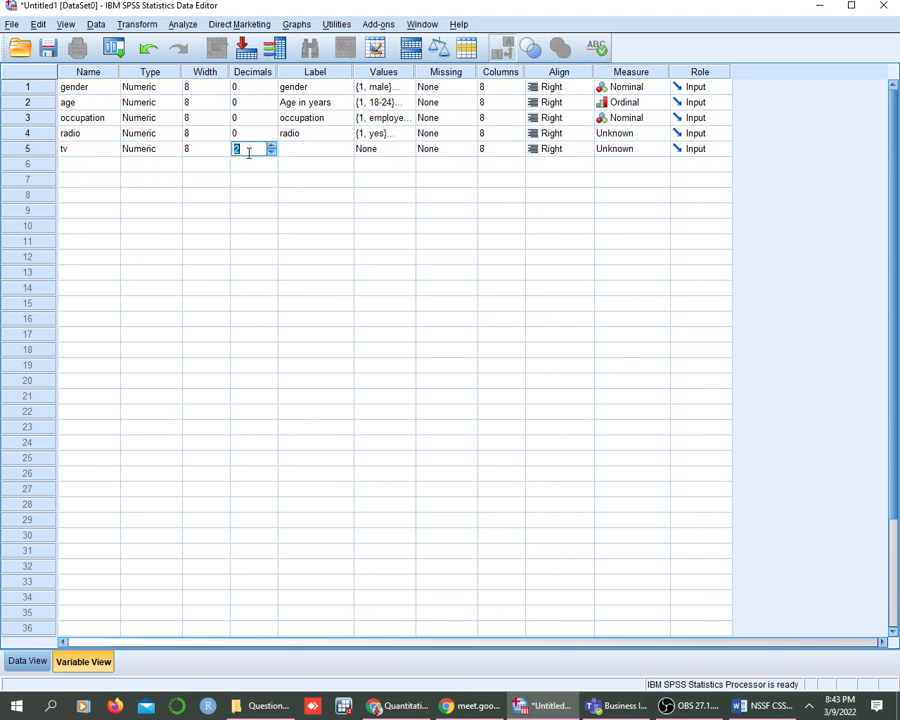
text(0)
click(324, 148)
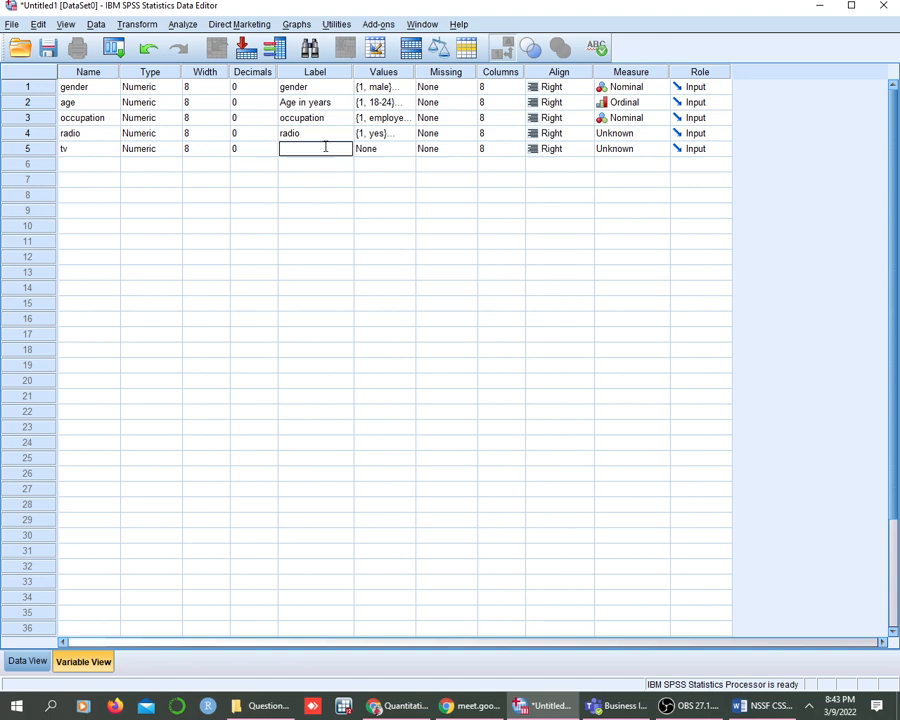
text(television)
right_click(374, 152)
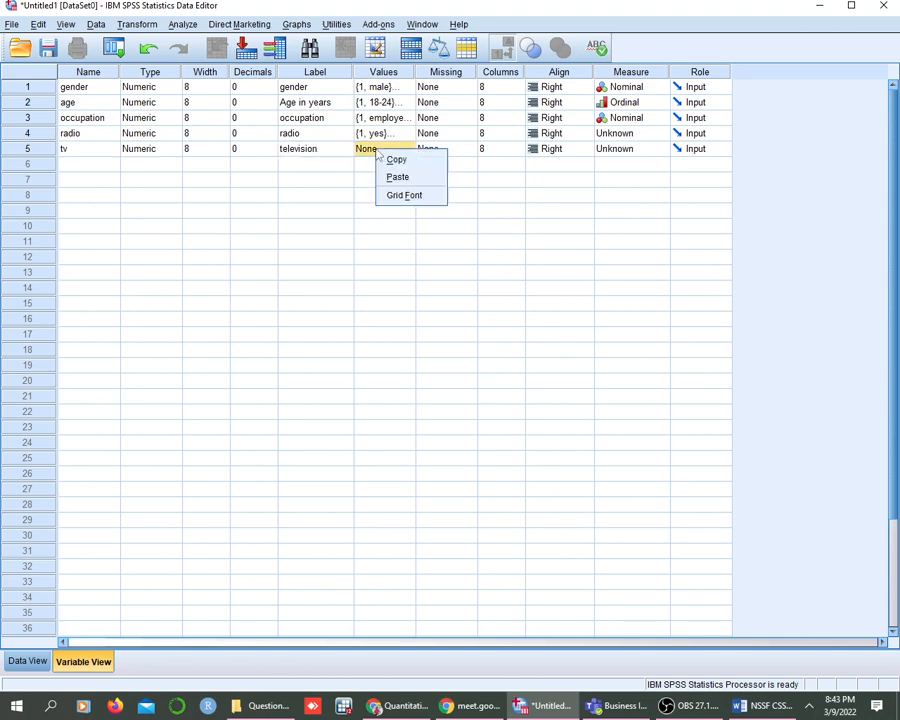
click(396, 176)
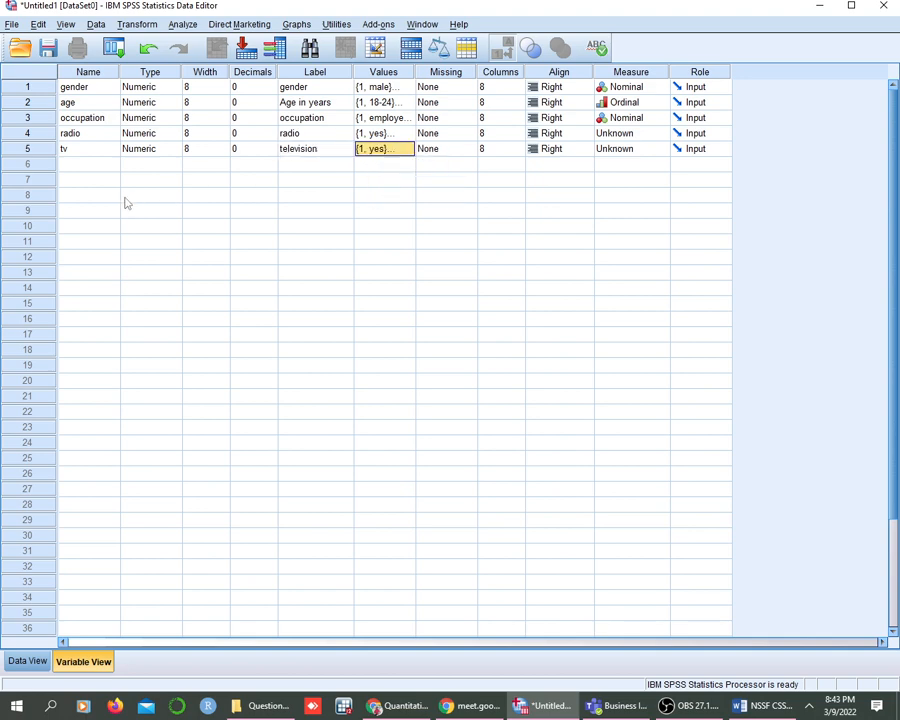
- Name the sixth variable newspaper and set its decimals to 0
click(75, 169)
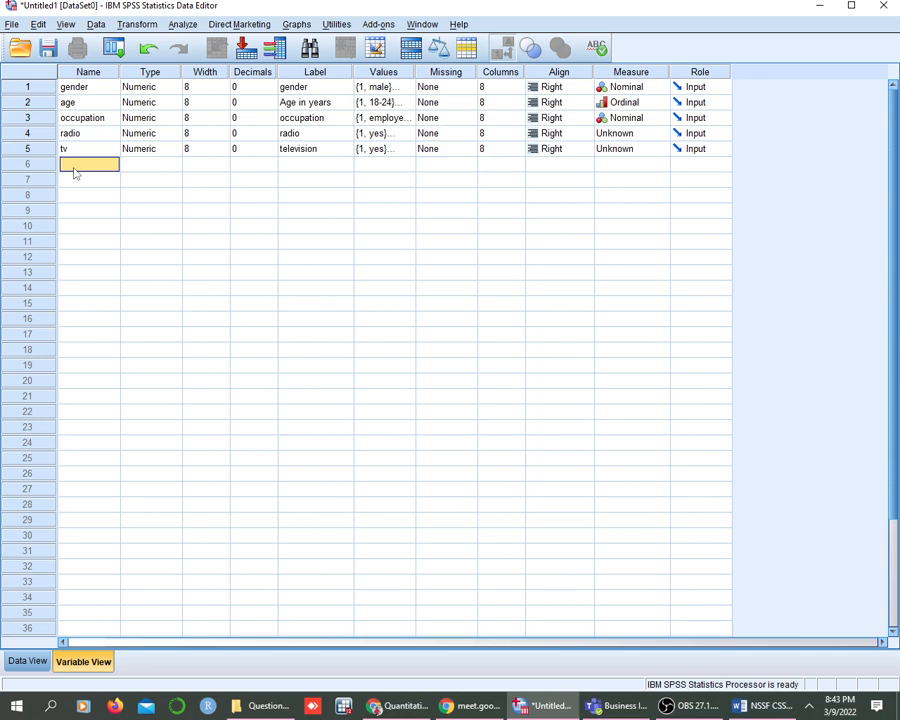
text(newspaer)
key(BackSpace)
text(per)
click(165, 168)
click(250, 164)
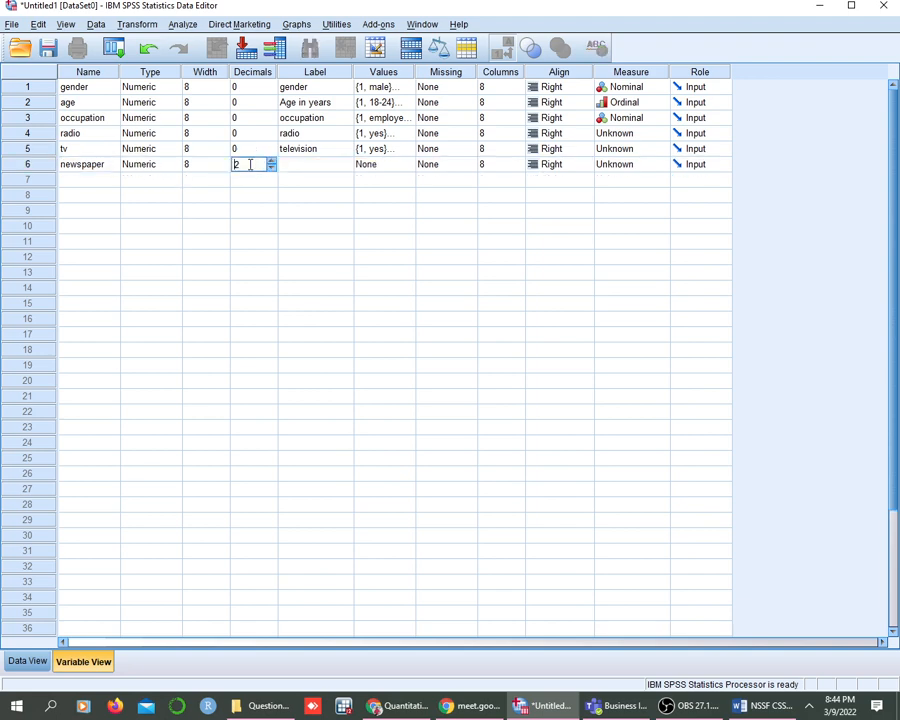
double_click(250, 164)
key(BackSpace)
text(0)
- Give the newspaper variable the label newspaper and paste the copied yes/no value labels into it
click(288, 164)
text(ewspaer)
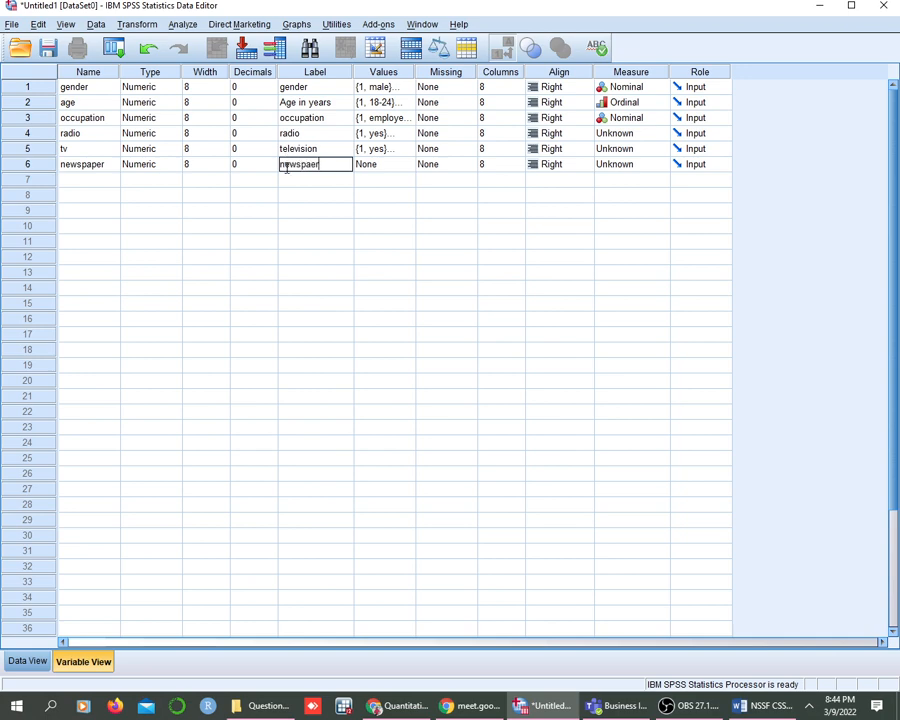
key(BackSpace)
key(BackSpace)
text(per)
right_click(391, 167)
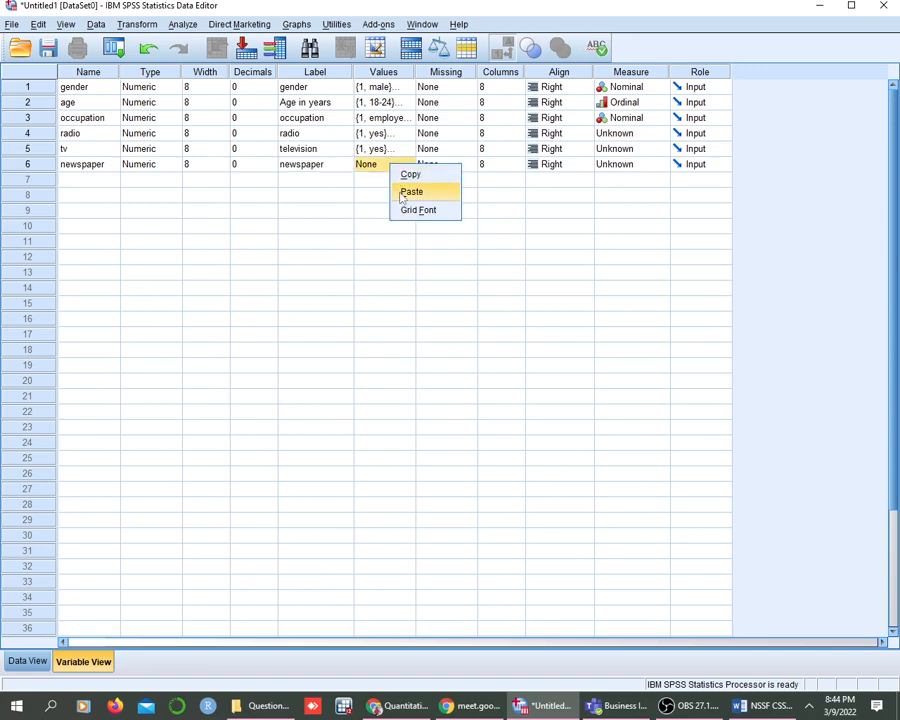
click(410, 191)
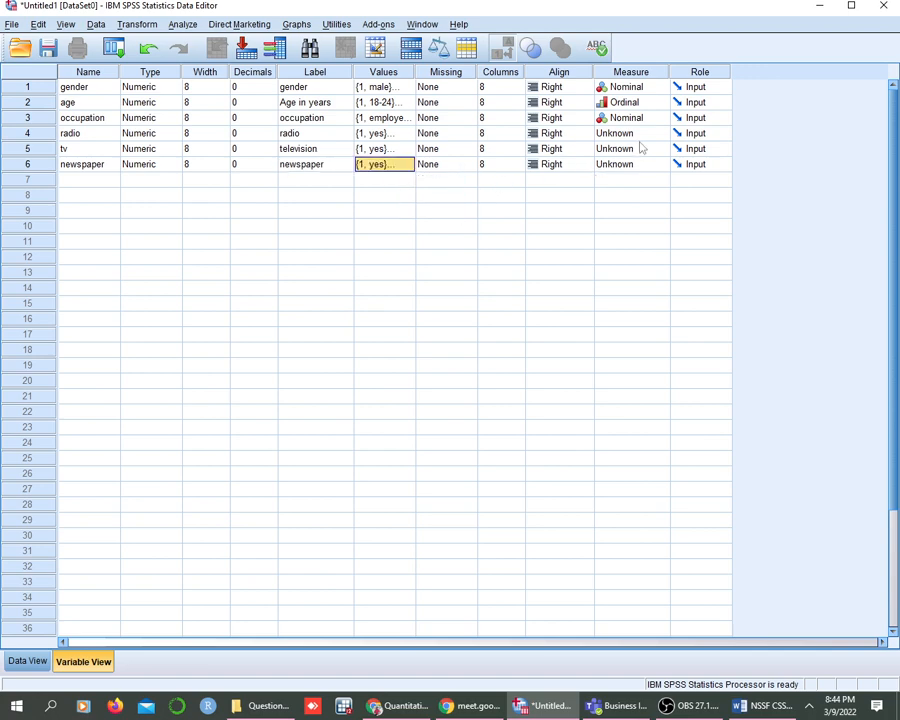
- Set the measure of the radio, tv and newspaper variables to Nominal, and switch to the data entry grid
click(660, 133)
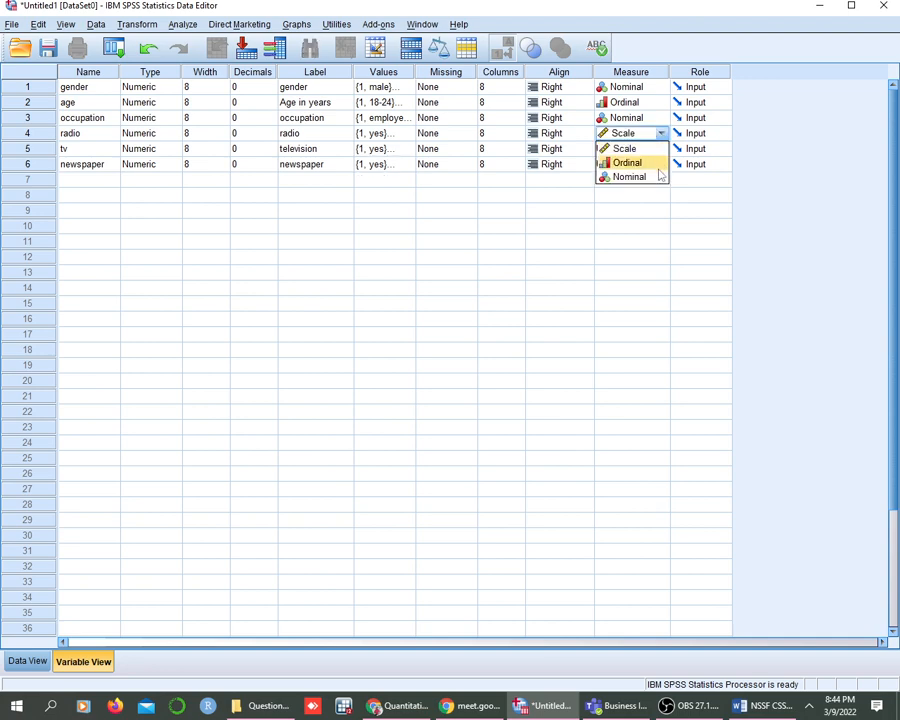
click(659, 168)
click(660, 133)
click(628, 176)
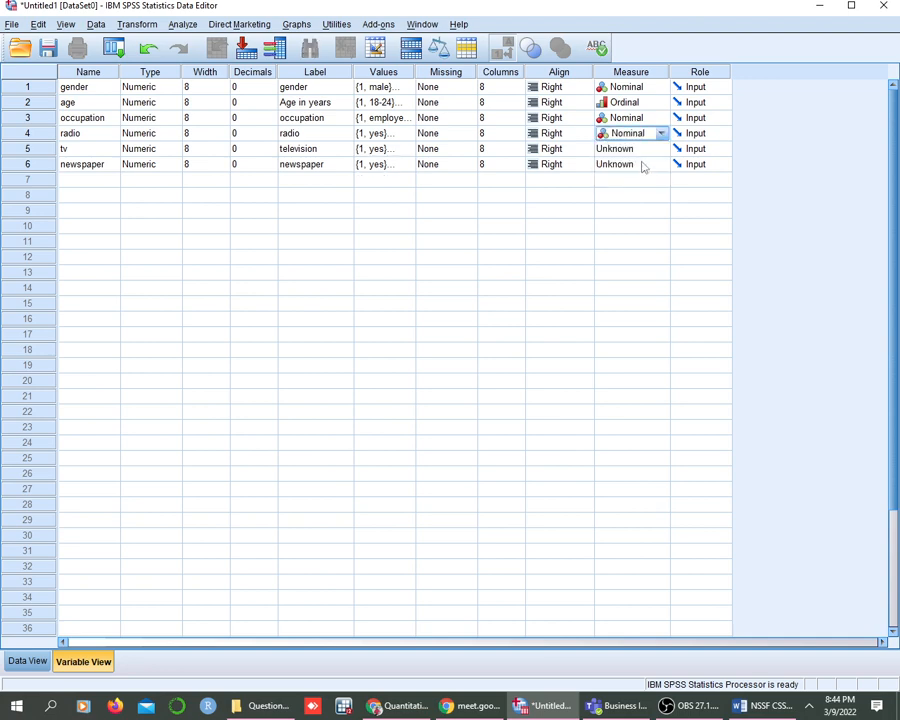
click(655, 148)
click(628, 177)
click(623, 149)
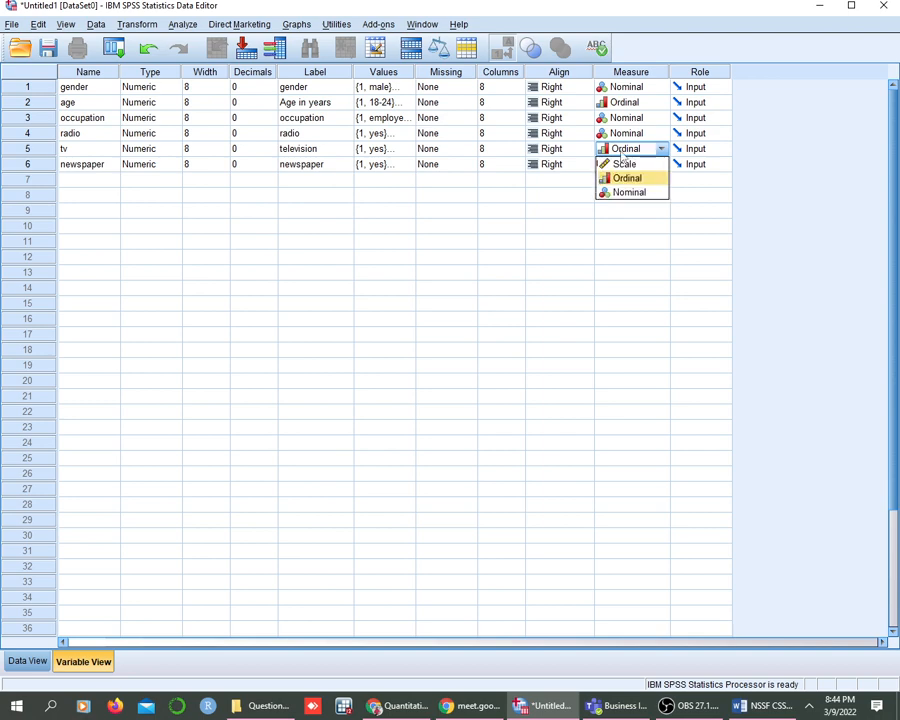
click(643, 193)
click(634, 166)
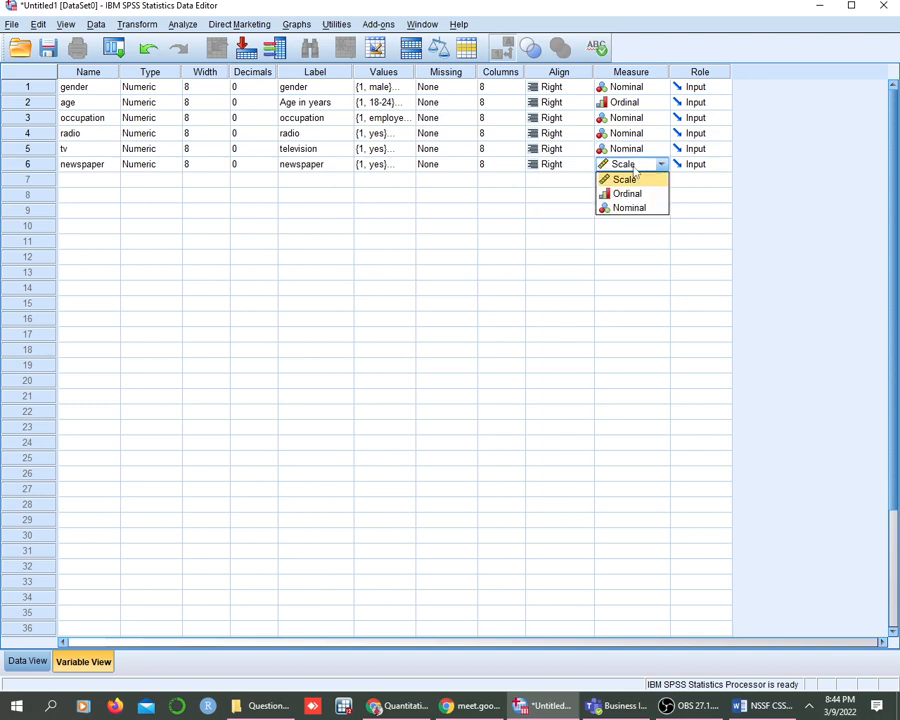
click(655, 207)
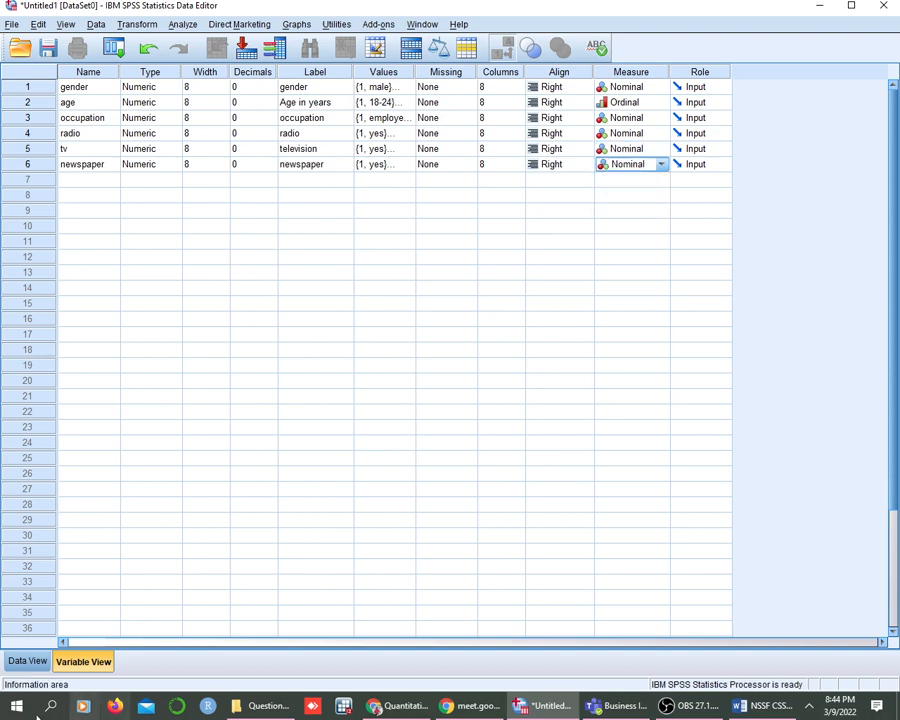
click(30, 660)
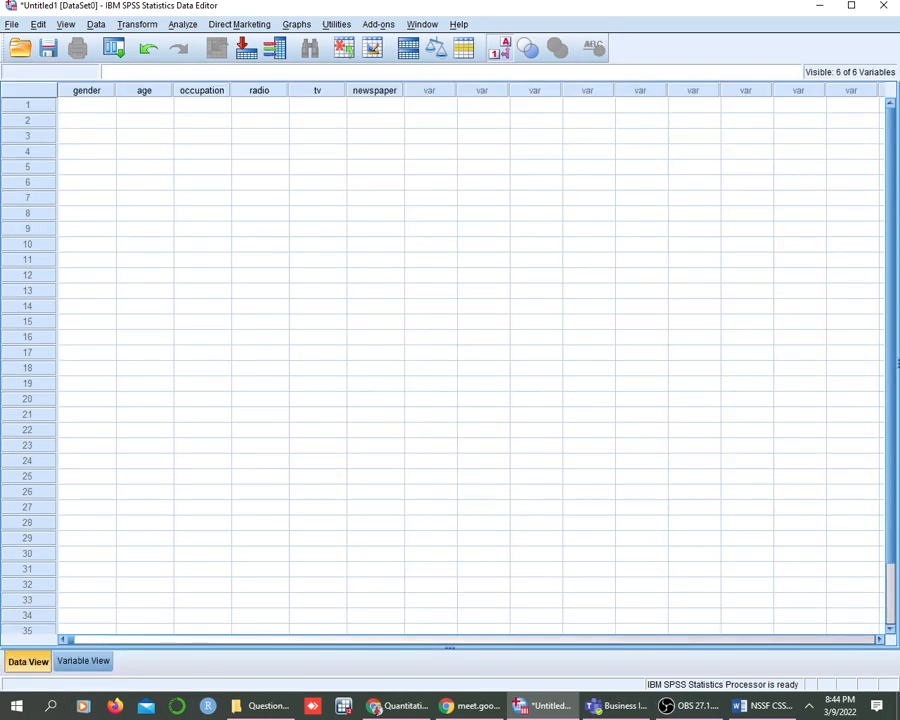